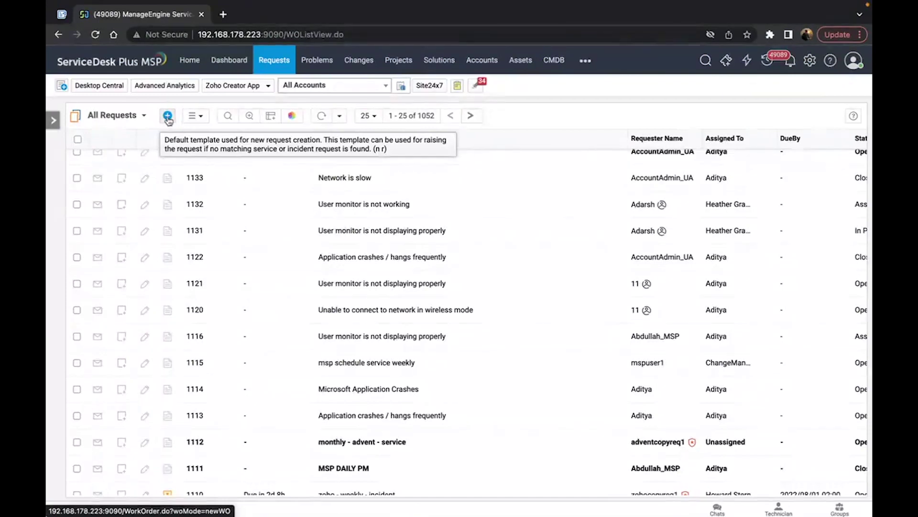
View the details of the closed "Network is slow" request and return to the All Requests list.
click(335, 177)
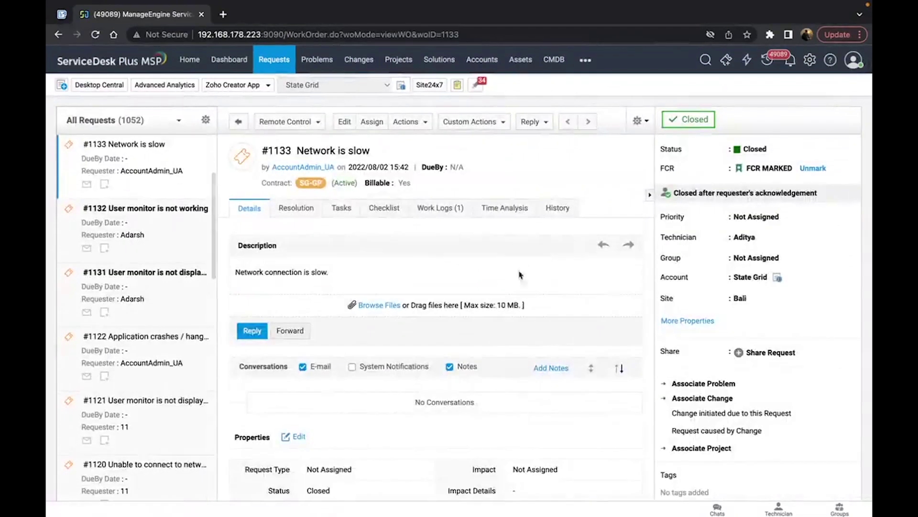
scroll(482, 307, down, 1)
scroll(482, 310, up, 1)
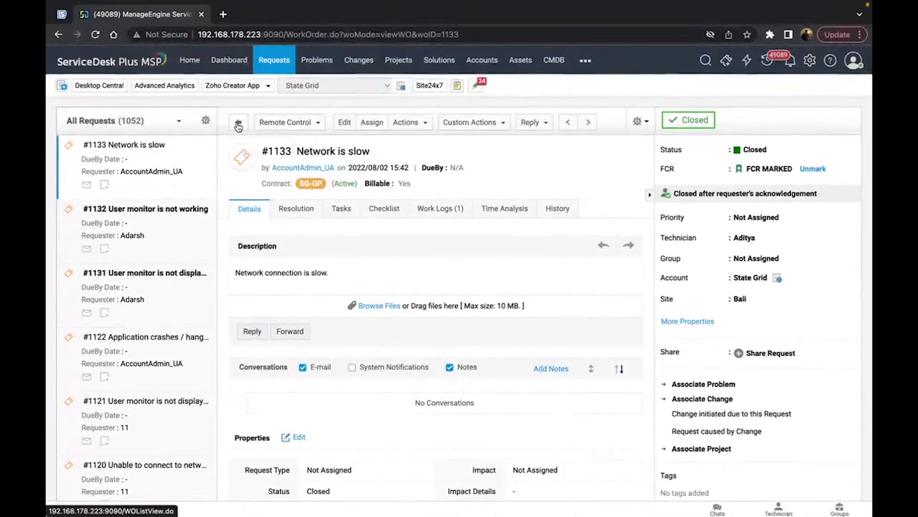
click(239, 126)
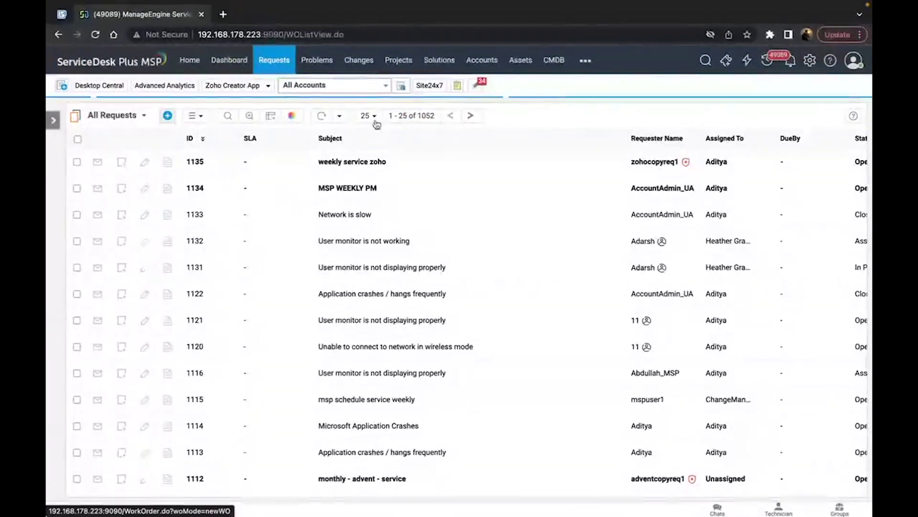
Start a new request and switch its template to the incident template "Monitor display problem".
click(169, 118)
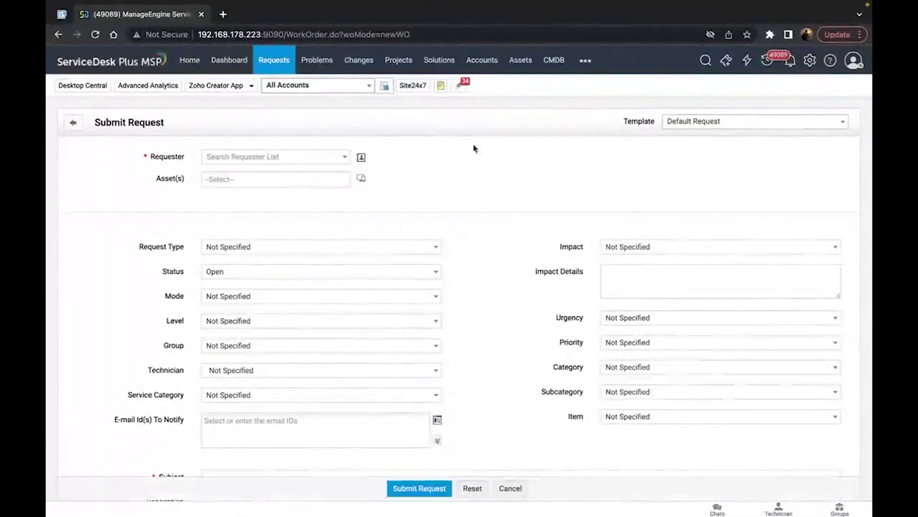
click(746, 121)
scroll(713, 206, down, 5)
scroll(713, 205, down, 2)
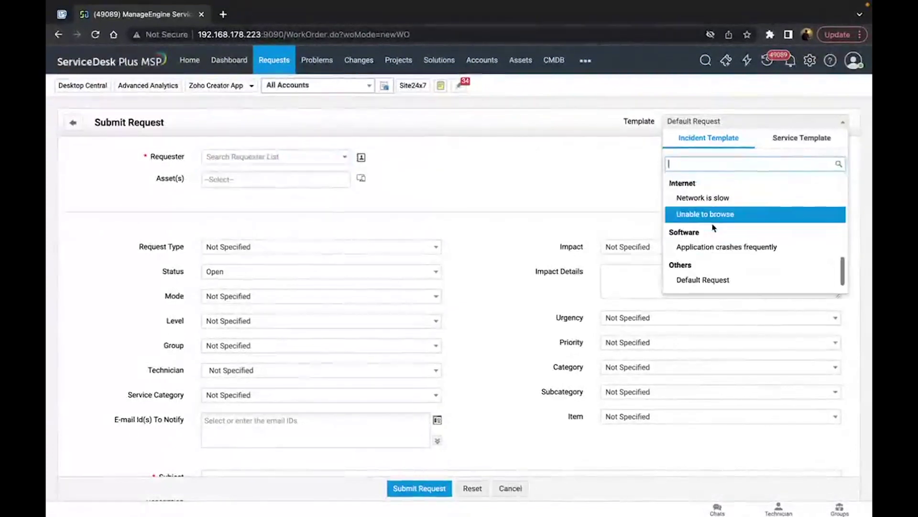
scroll(713, 215, up, 5)
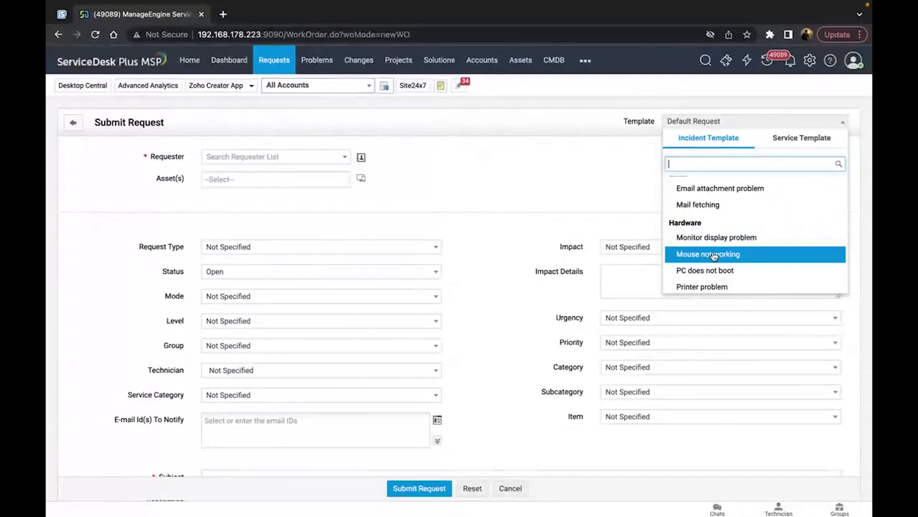
click(716, 238)
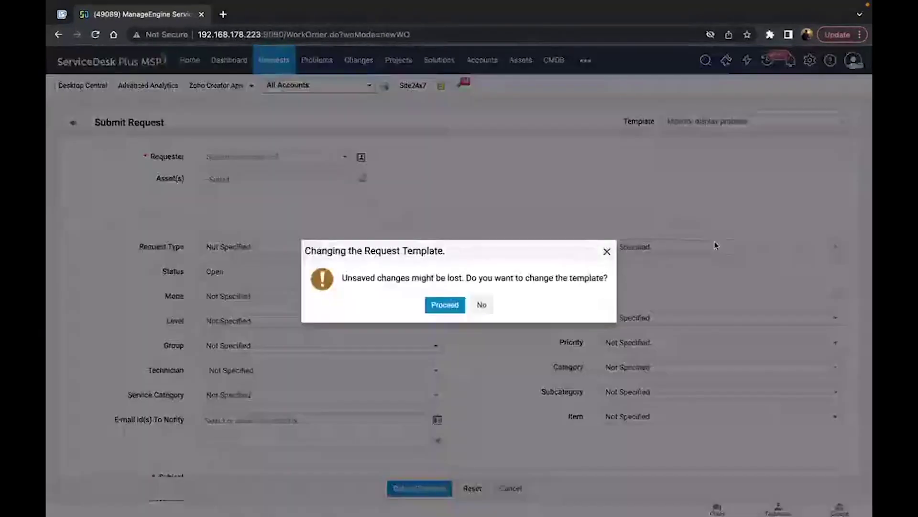
click(449, 306)
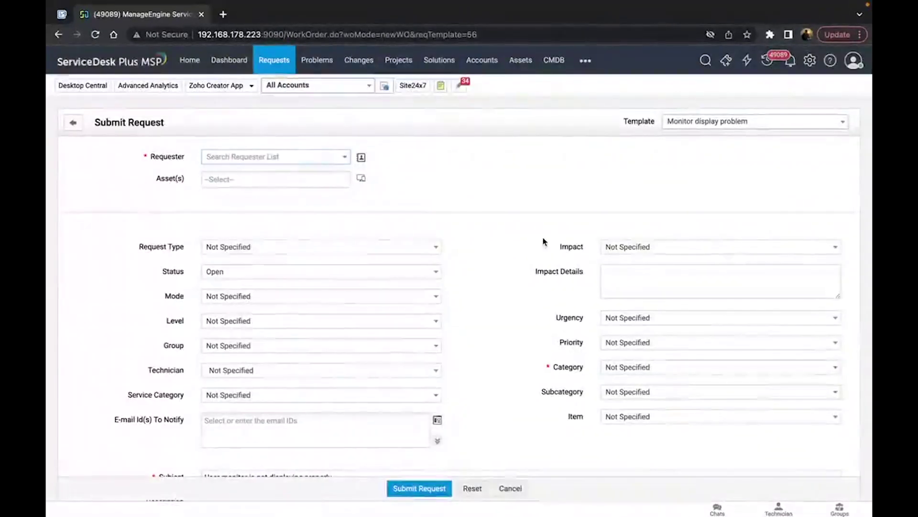
Select the MSP requester for the request and accept updating the site to the requester's site.
click(273, 159)
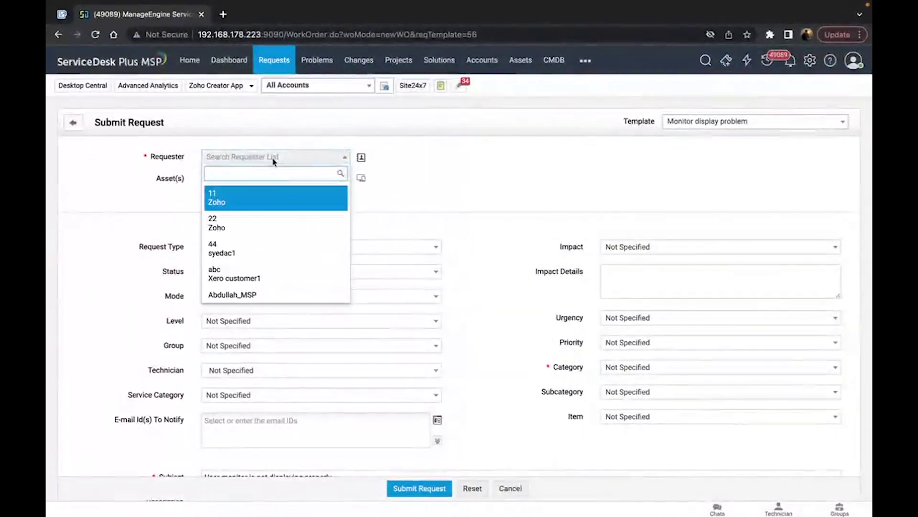
click(269, 294)
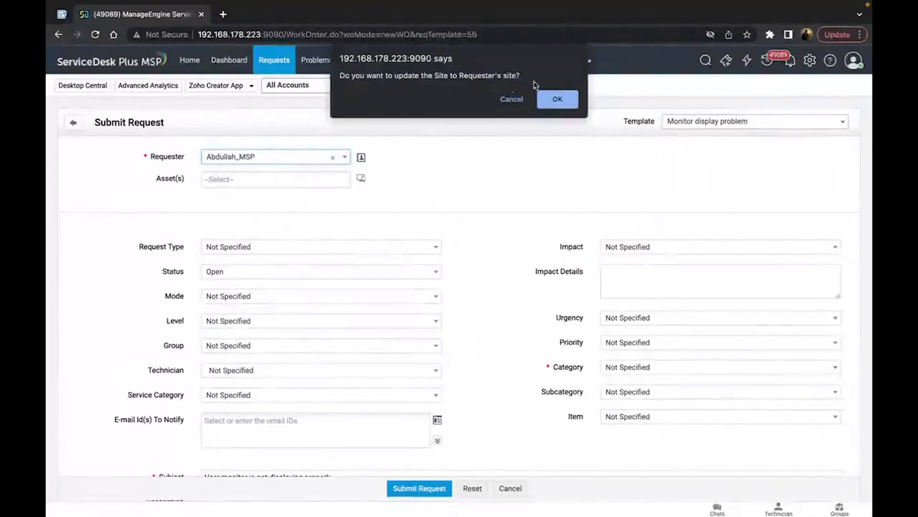
click(556, 99)
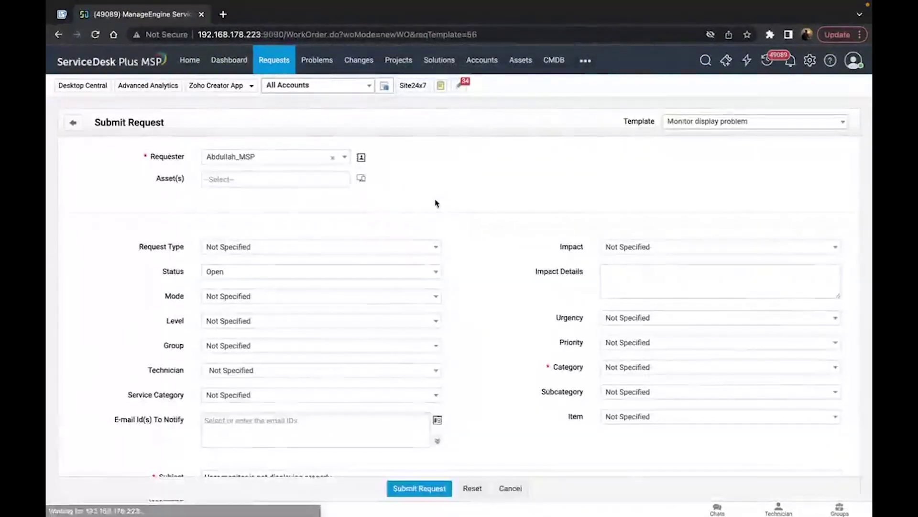
Set the request's category to Hardware and submit the request.
scroll(581, 291, down, 1)
scroll(434, 263, down, 3)
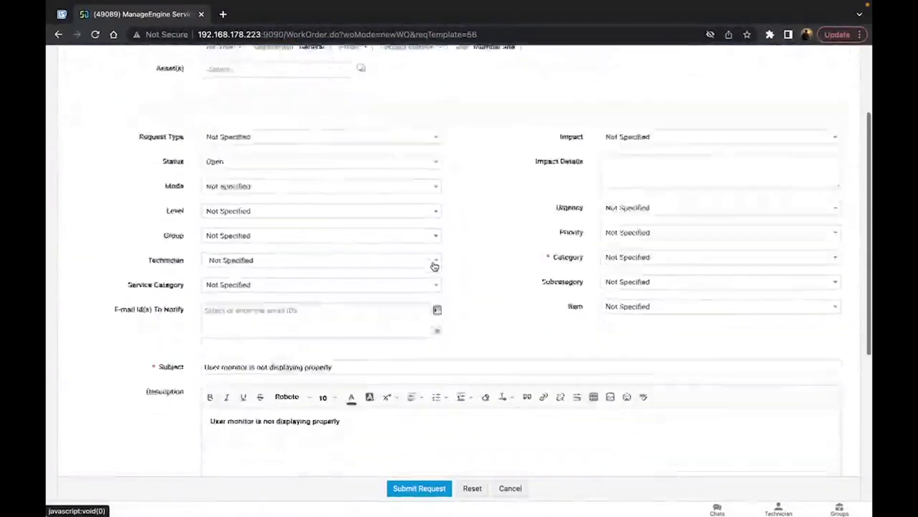
click(625, 223)
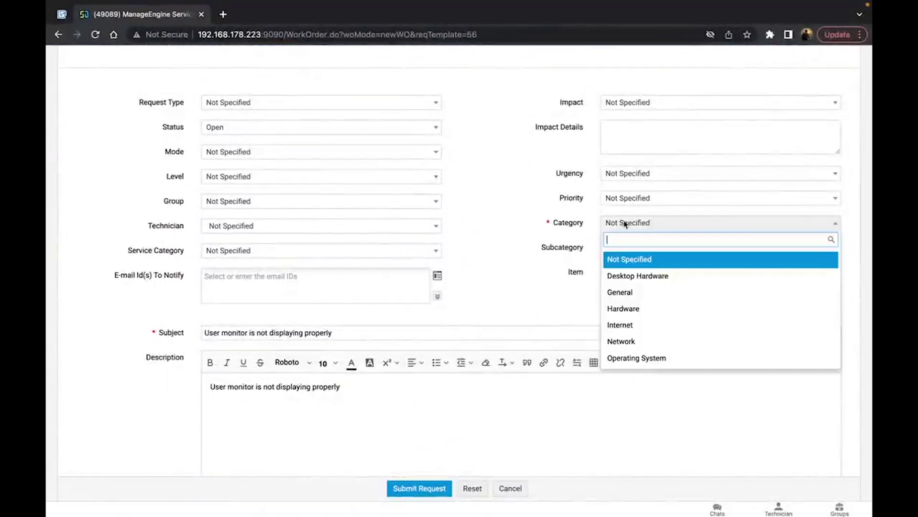
click(638, 309)
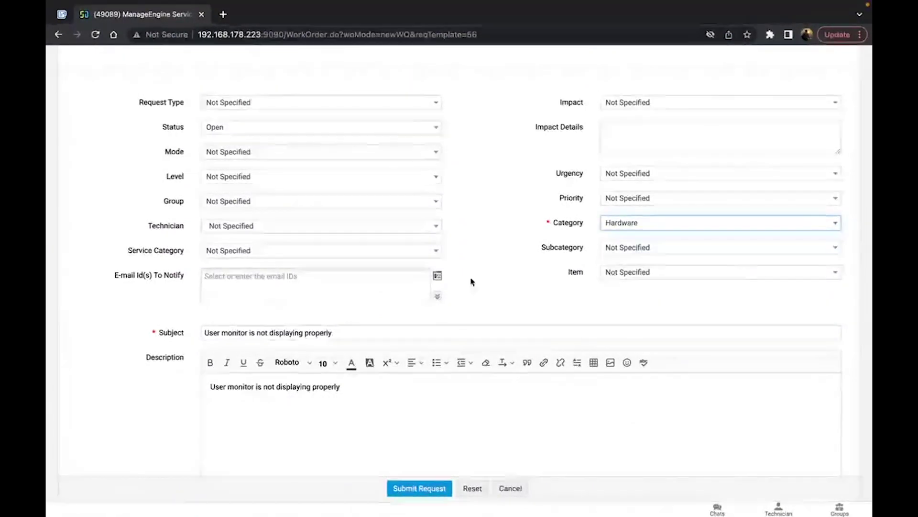
scroll(452, 268, down, 2)
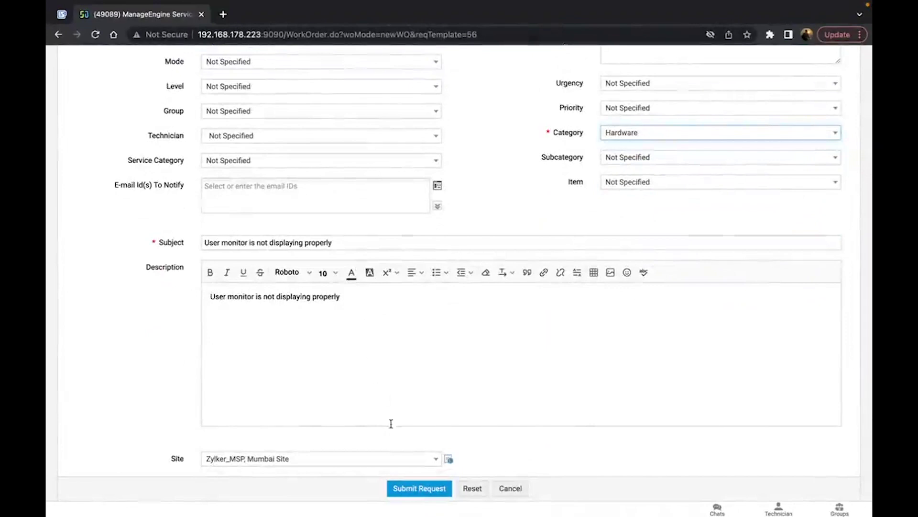
click(414, 493)
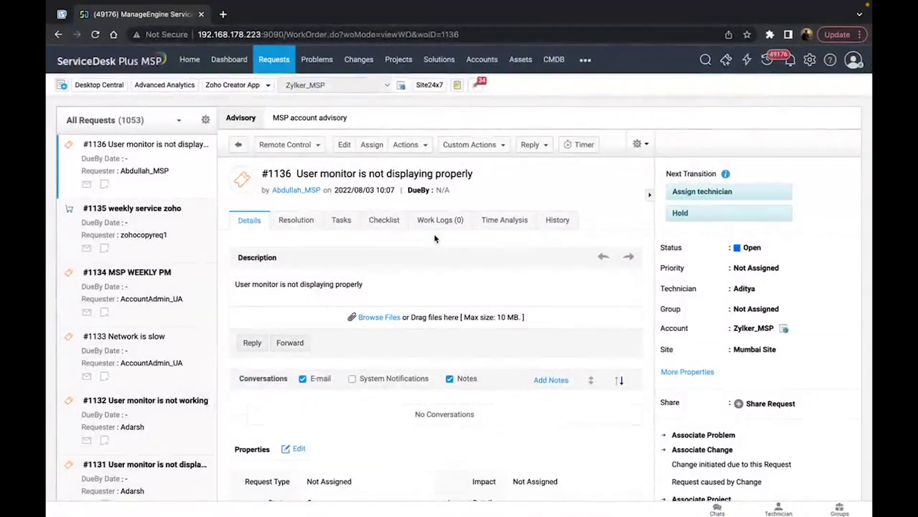
Carry out the Assign technician transition on the new monitor request, keeping the preselected technician and updating the request properties.
scroll(436, 237, down, 1)
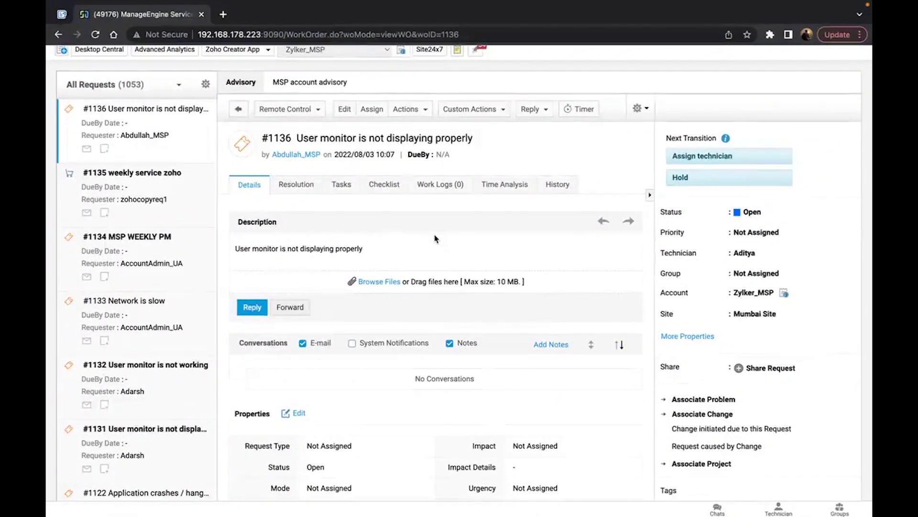
scroll(436, 238, down, 1)
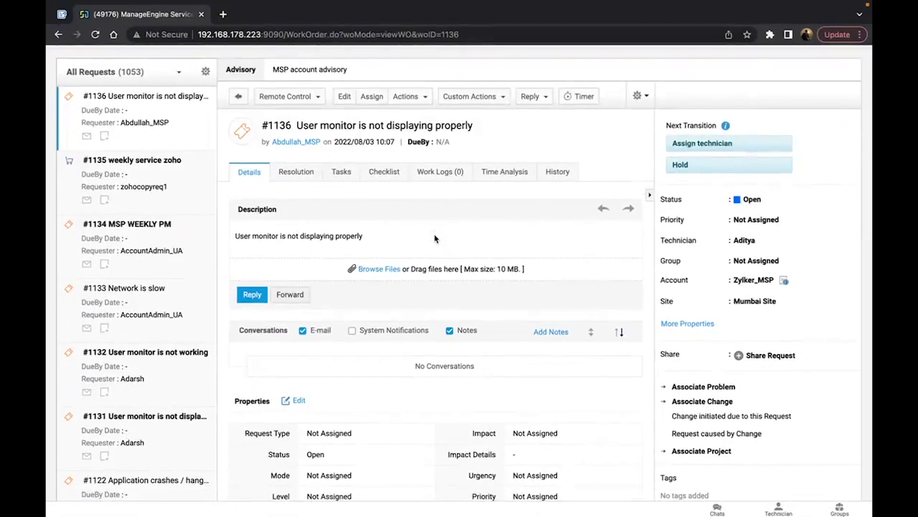
scroll(435, 238, down, 1)
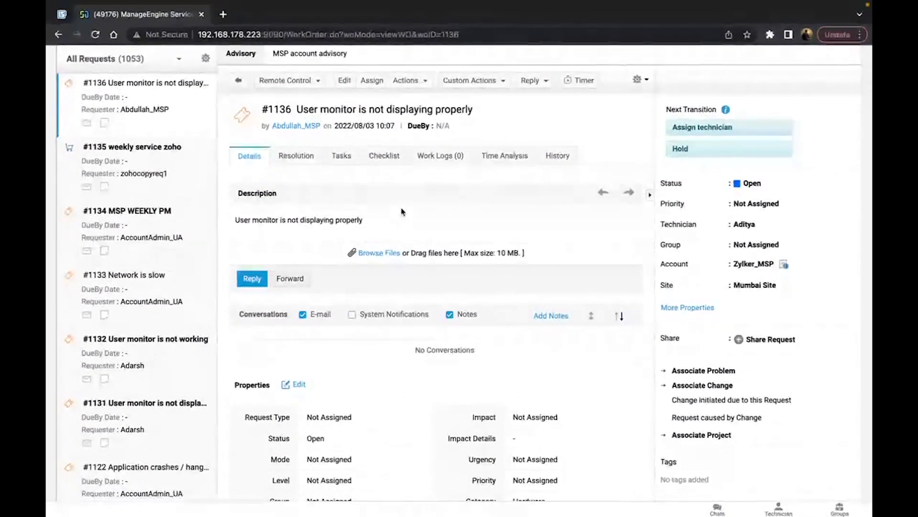
scroll(606, 218, down, 2)
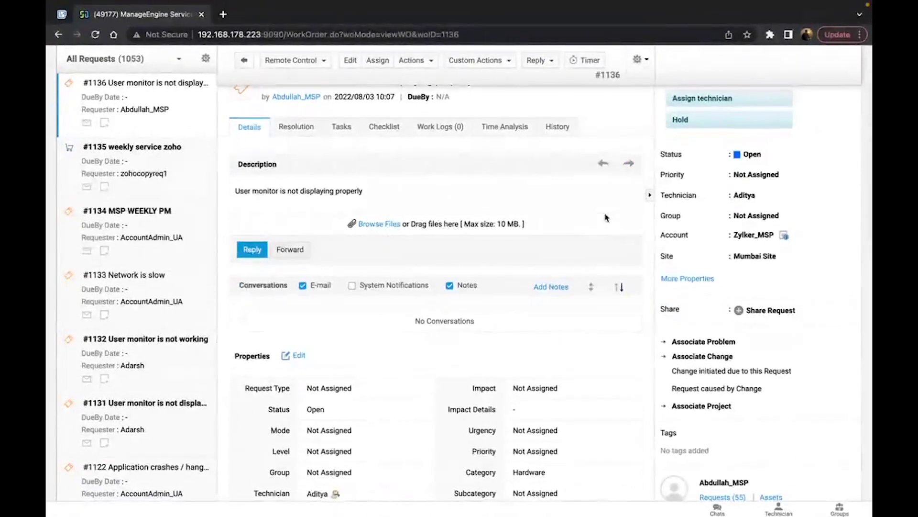
scroll(606, 217, up, 1)
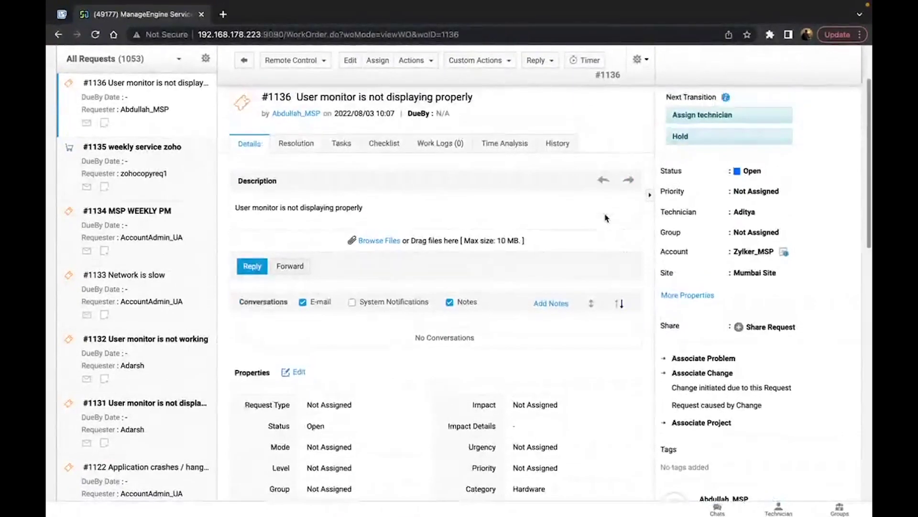
scroll(563, 235, up, 4)
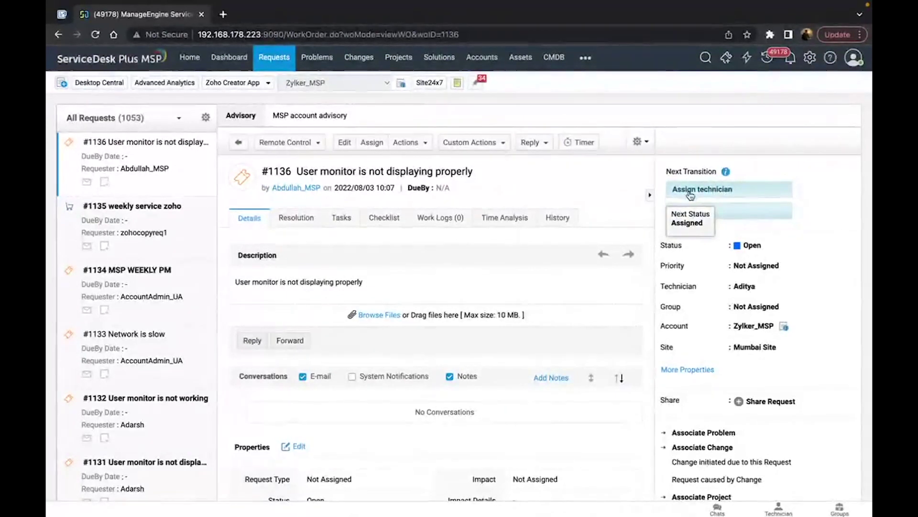
click(719, 191)
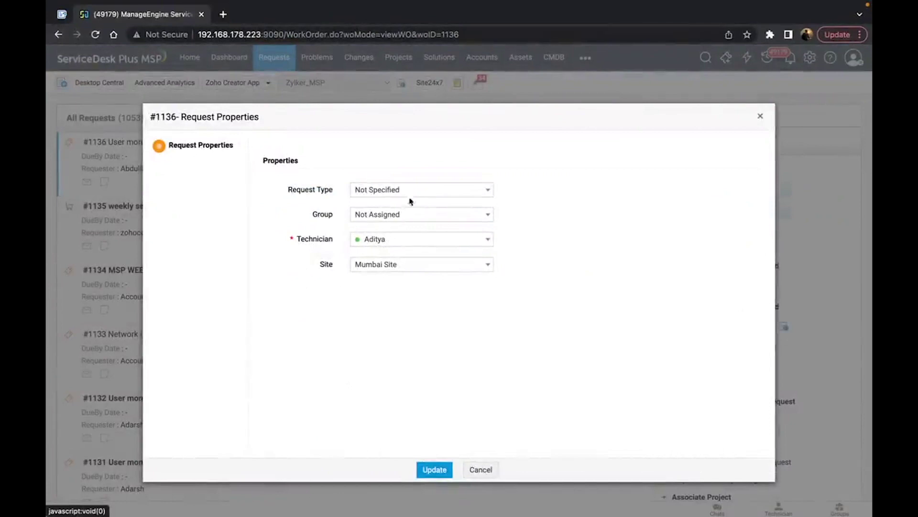
click(405, 244)
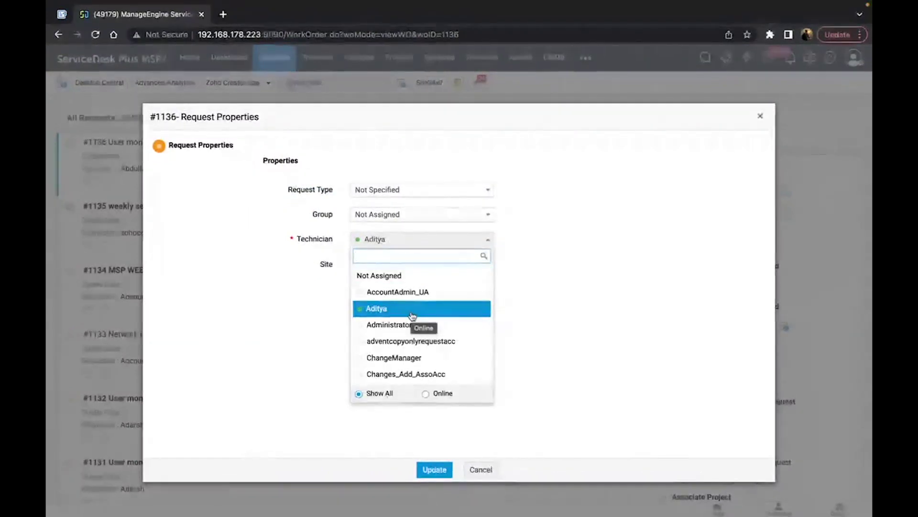
click(291, 242)
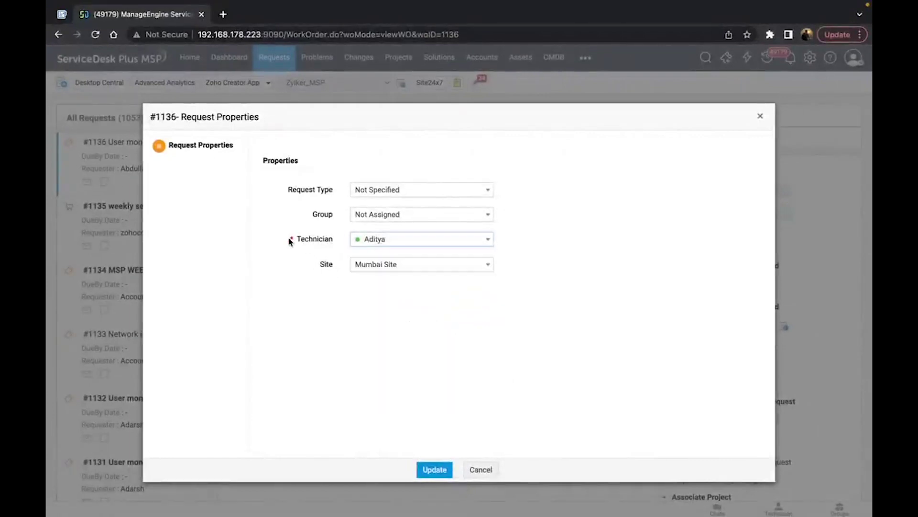
click(380, 242)
click(407, 236)
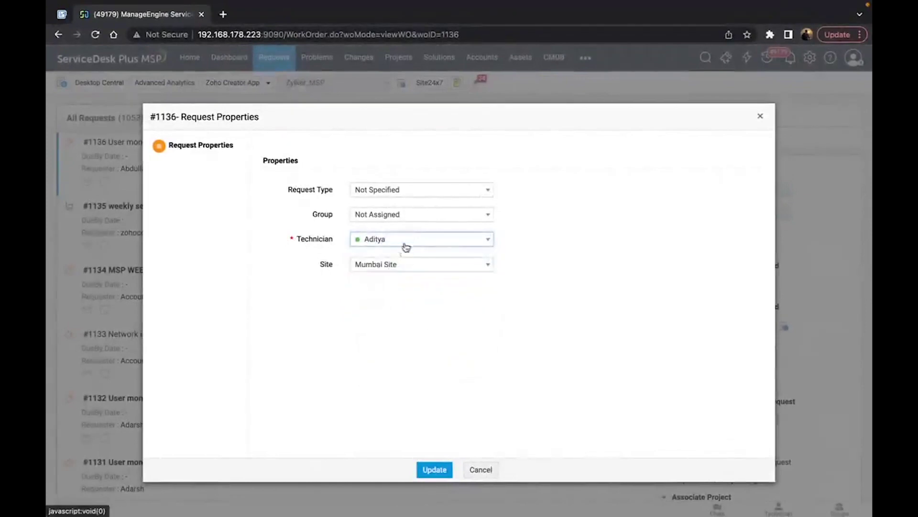
click(435, 470)
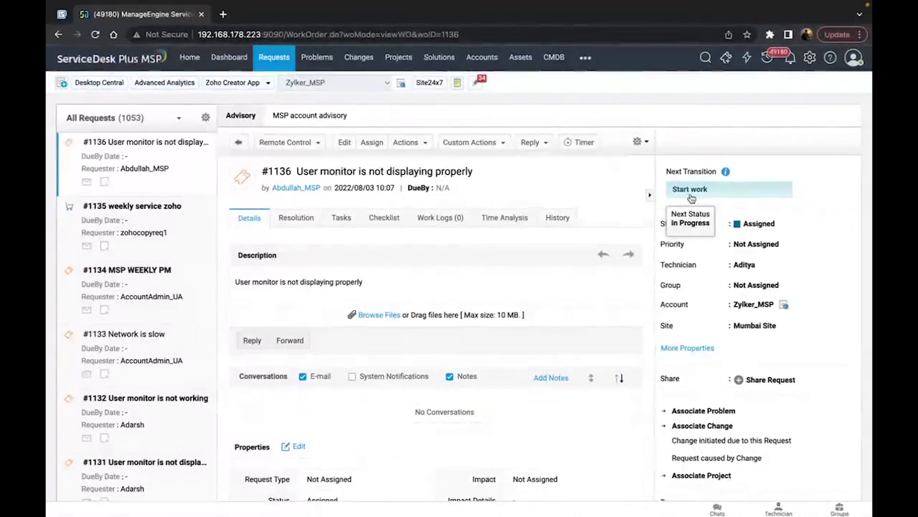
Open the Request Life Cycle settings under Incident Management in the admin settings.
click(812, 65)
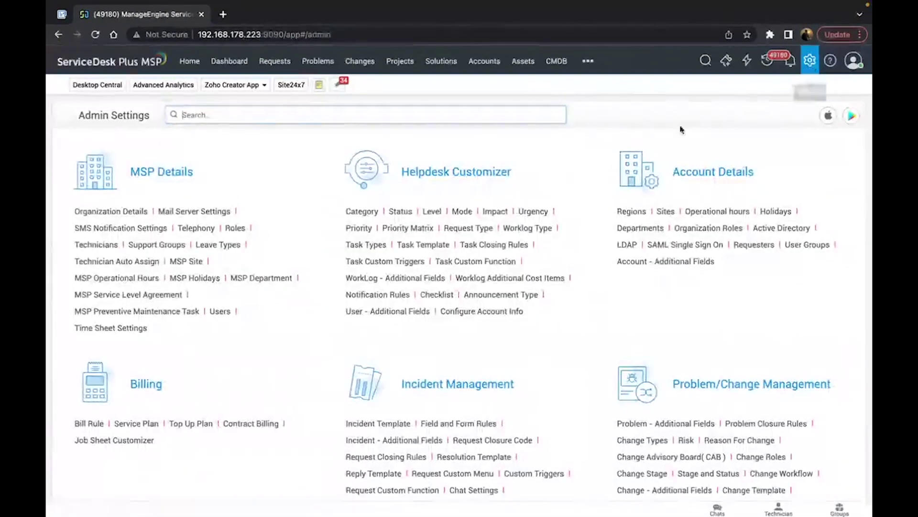
scroll(455, 286, down, 2)
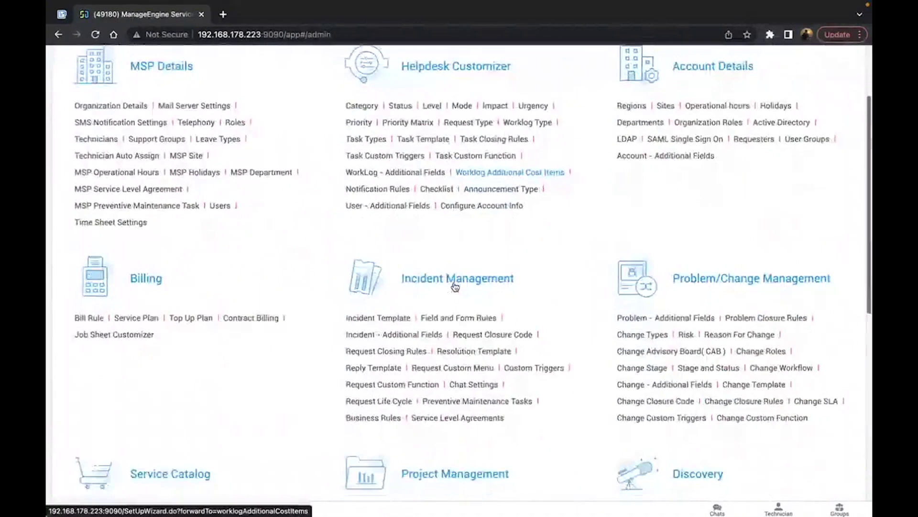
click(384, 402)
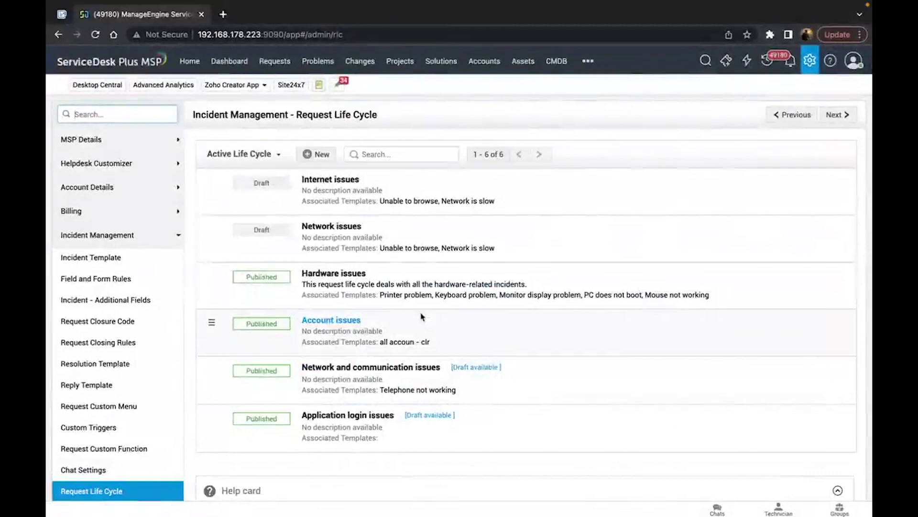
Create a new request life cycle, name it "Hardware Incidents", and move on to its description.
click(322, 162)
click(330, 134)
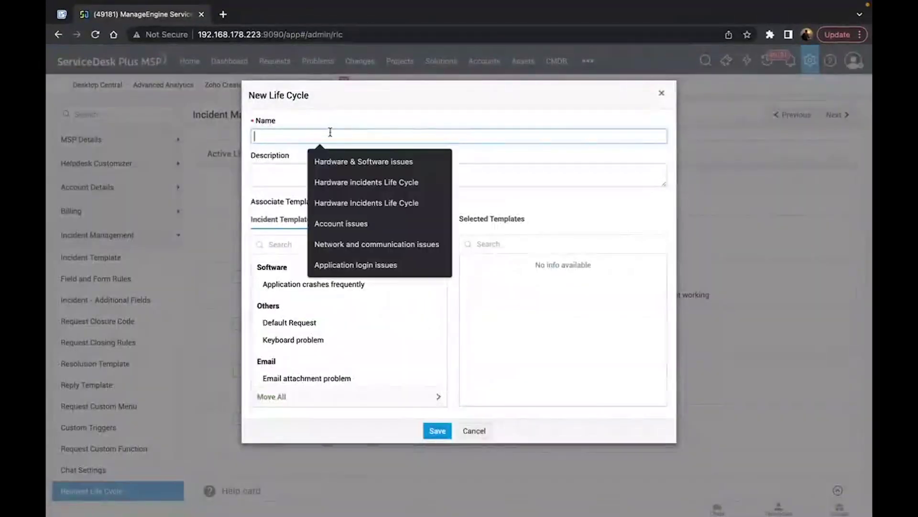
click(350, 204)
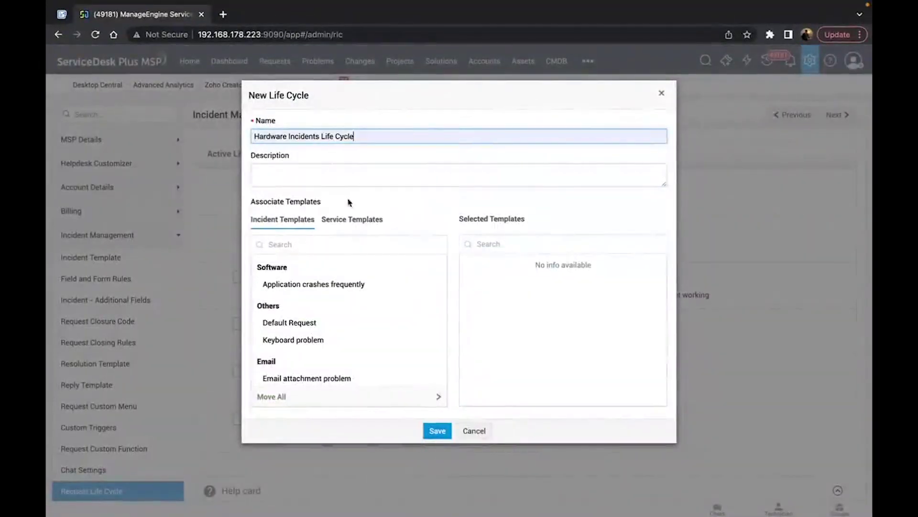
double_click(345, 136)
key(BackSpace)
key(BackSpace)
key(BackSpace)
key(BackSpace)
key(BackSpace)
key(BackSpace)
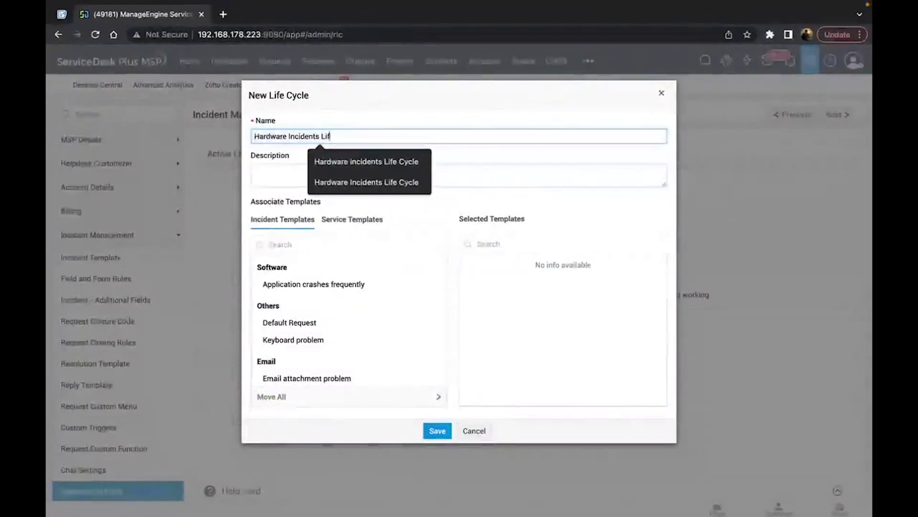
click(274, 181)
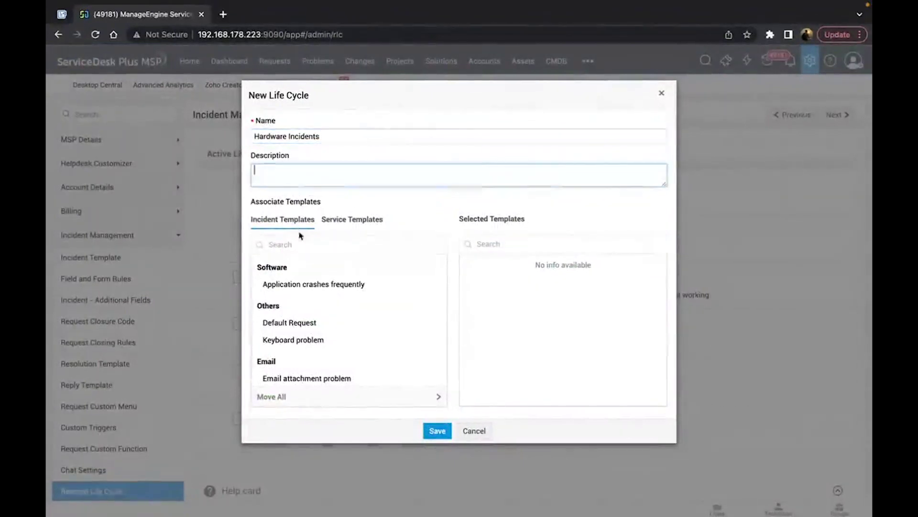
Associate the Hardware incident templates with the life cycle, including Monitor display problem, PC does not boot, Printer problem and Mouse not working.
scroll(325, 340, down, 3)
scroll(336, 312, down, 1)
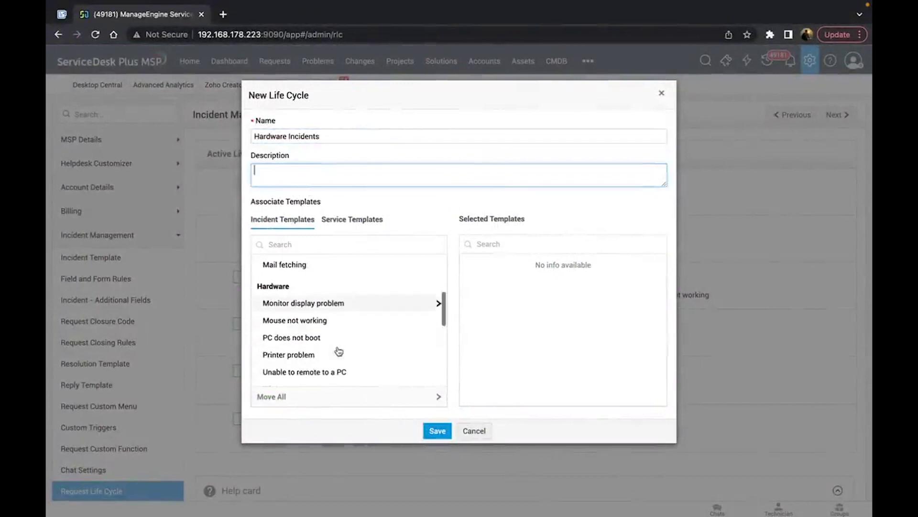
click(343, 303)
click(342, 318)
click(343, 336)
click(342, 355)
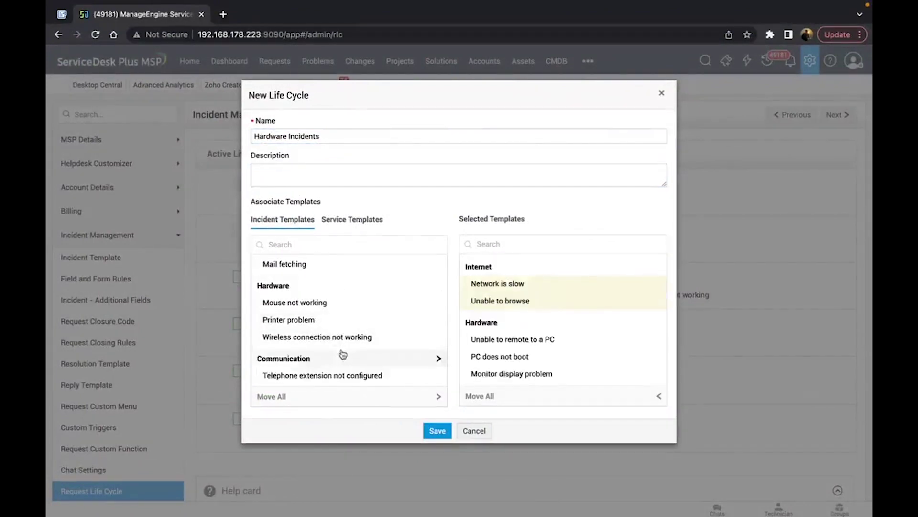
click(339, 303)
click(339, 318)
click(337, 307)
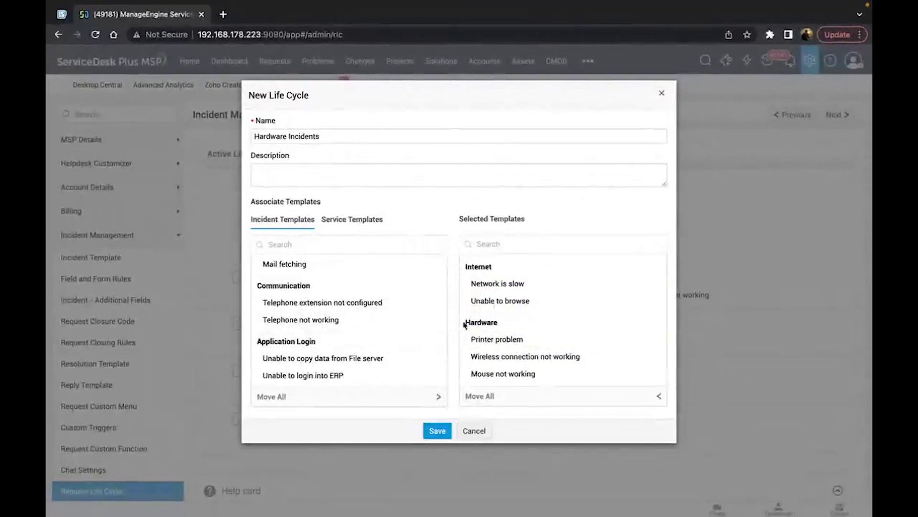
Remove the Internet templates Network is slow and Unable to browse from the selected templates, and save the new life cycle.
click(530, 283)
click(511, 284)
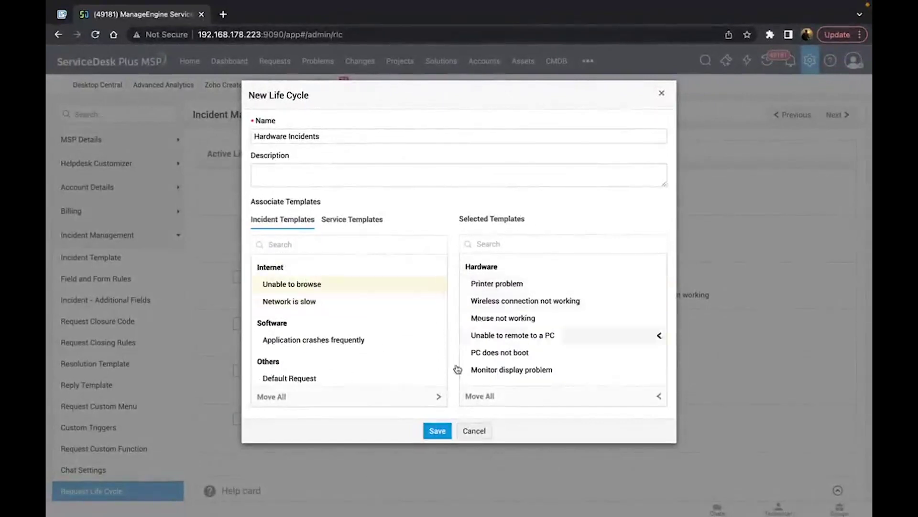
click(437, 430)
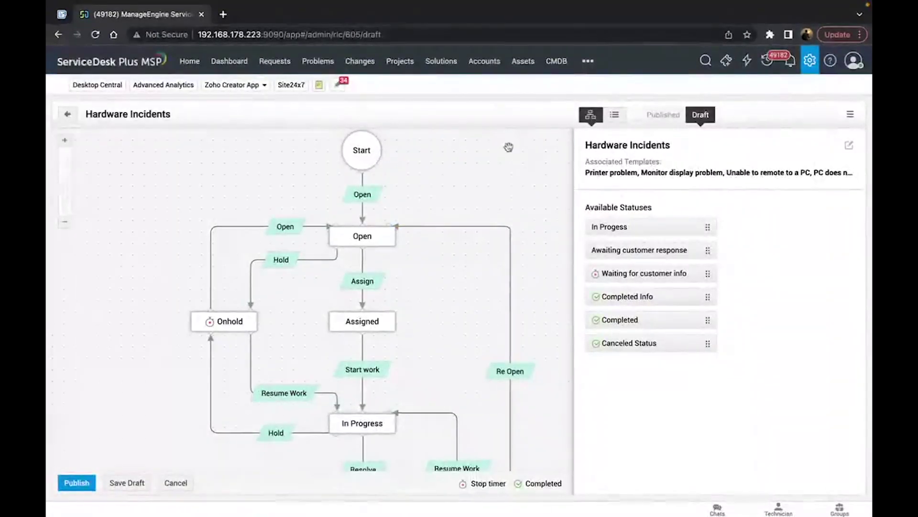
Try out placing the In Progess status beside Assigned with a transition to Assigned, and remove the status from the canvas again.
drag(393, 258, 333, 260)
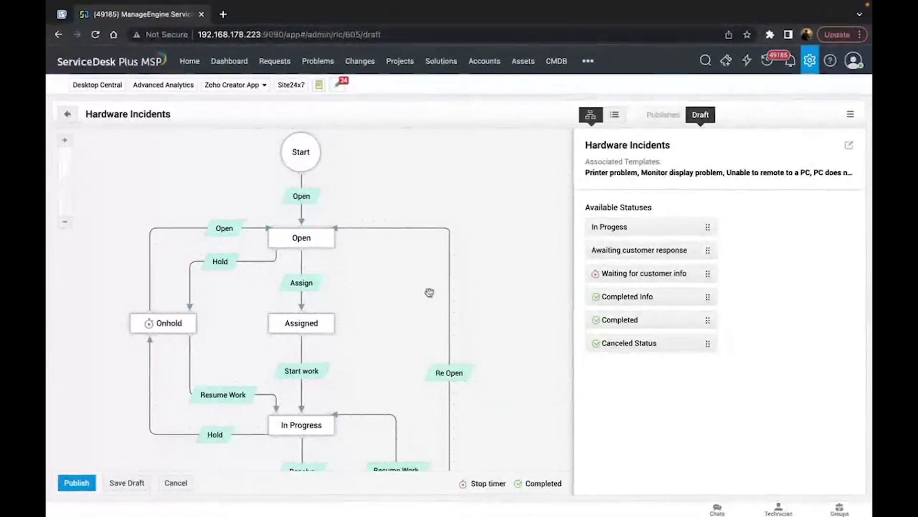
scroll(429, 292, down, 1)
scroll(412, 306, down, 1)
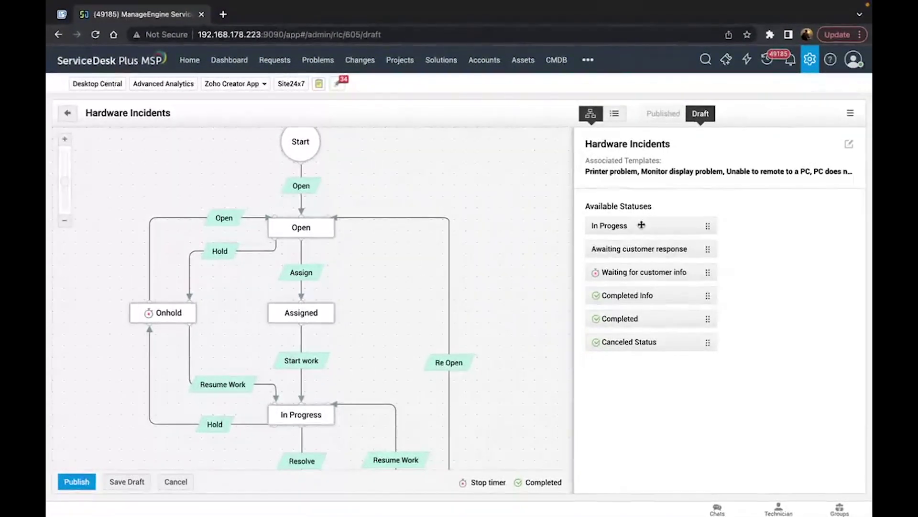
drag(642, 225, 439, 314)
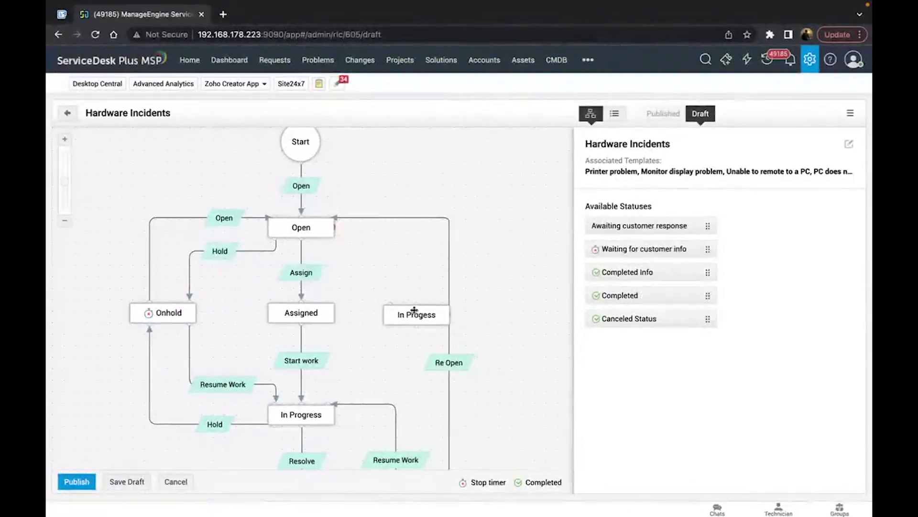
drag(415, 307, 338, 318)
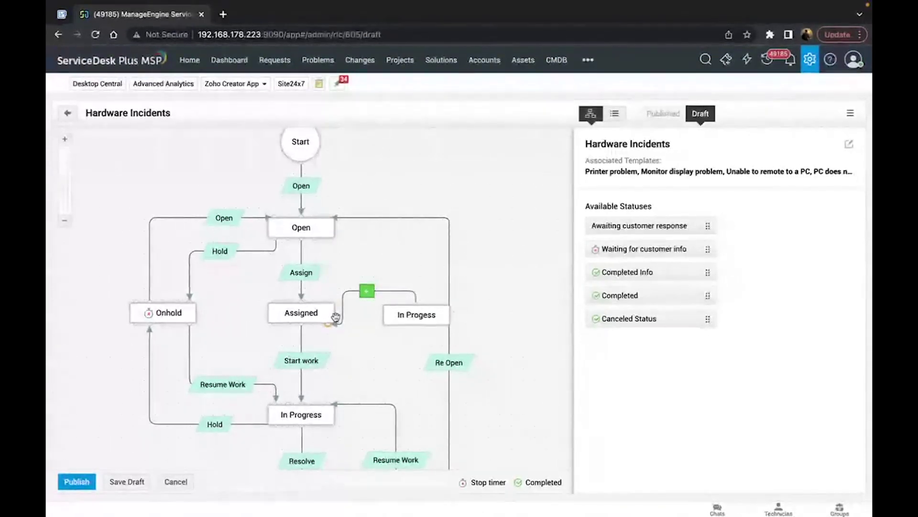
click(367, 294)
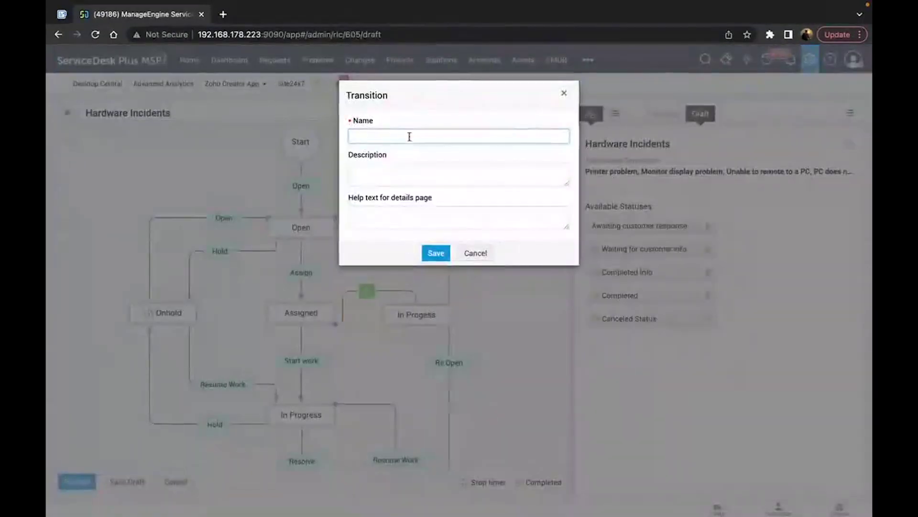
click(472, 254)
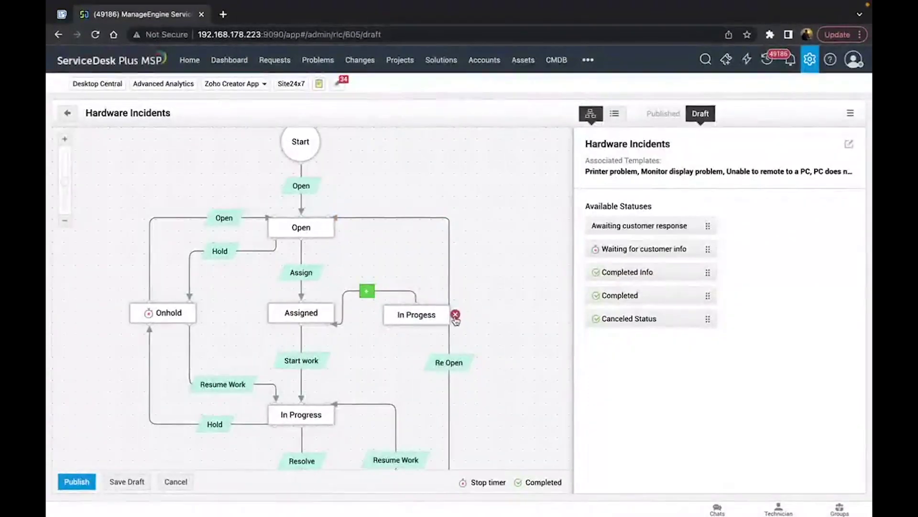
click(455, 315)
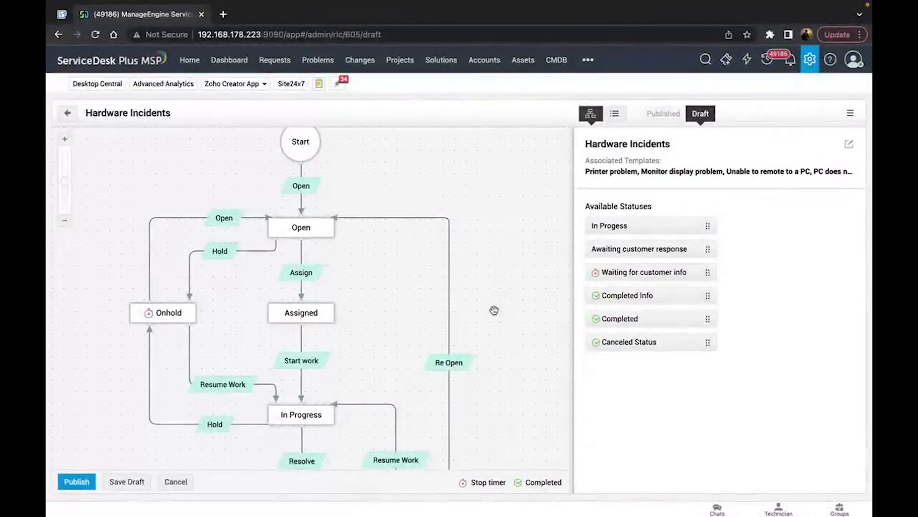
Examine the Open transition's During settings and the Assign transition's Before and During settings in the Hardware Incidents draft.
drag(494, 311, 494, 304)
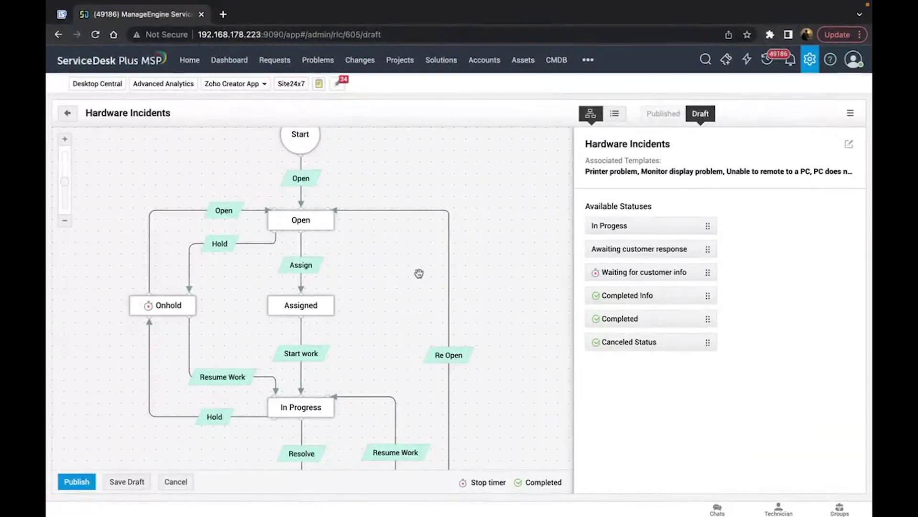
click(301, 177)
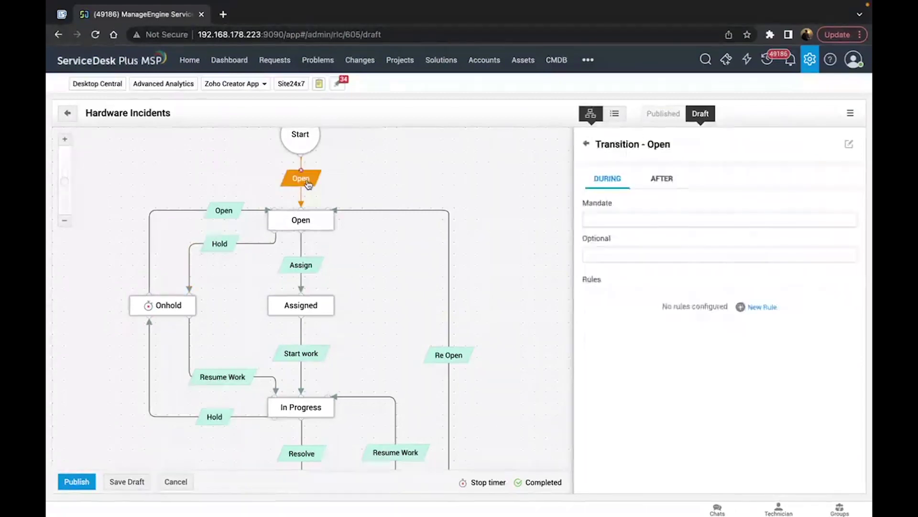
click(295, 264)
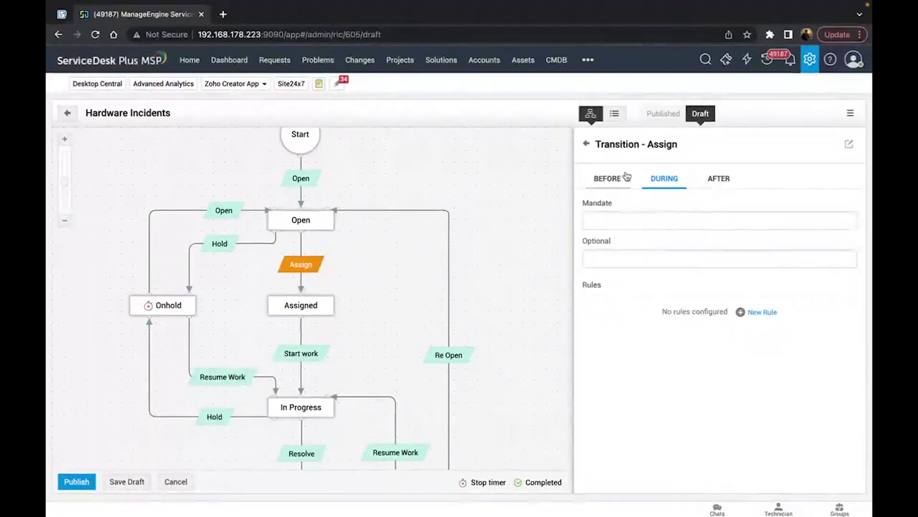
click(608, 179)
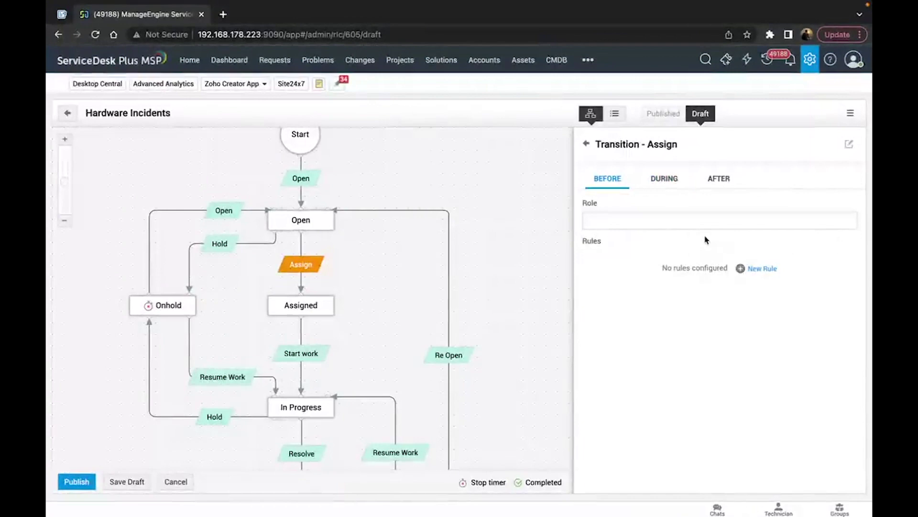
click(665, 178)
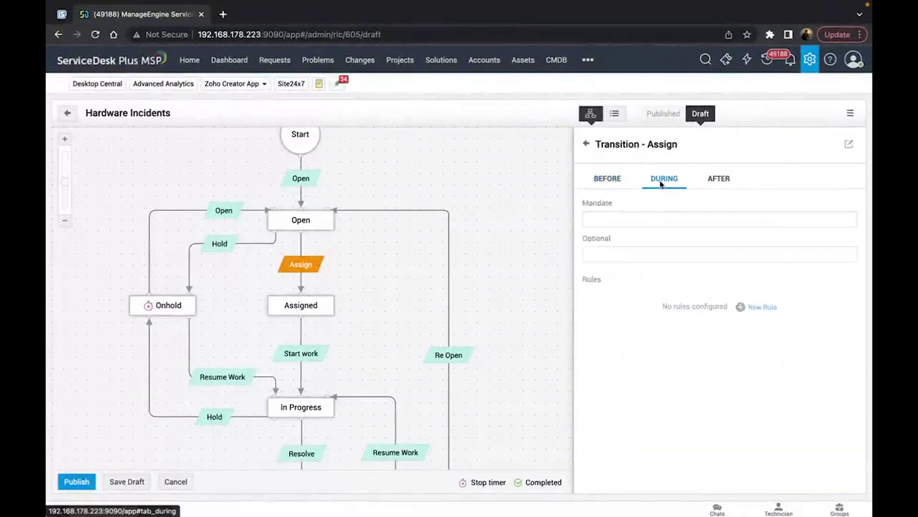
click(621, 220)
click(656, 202)
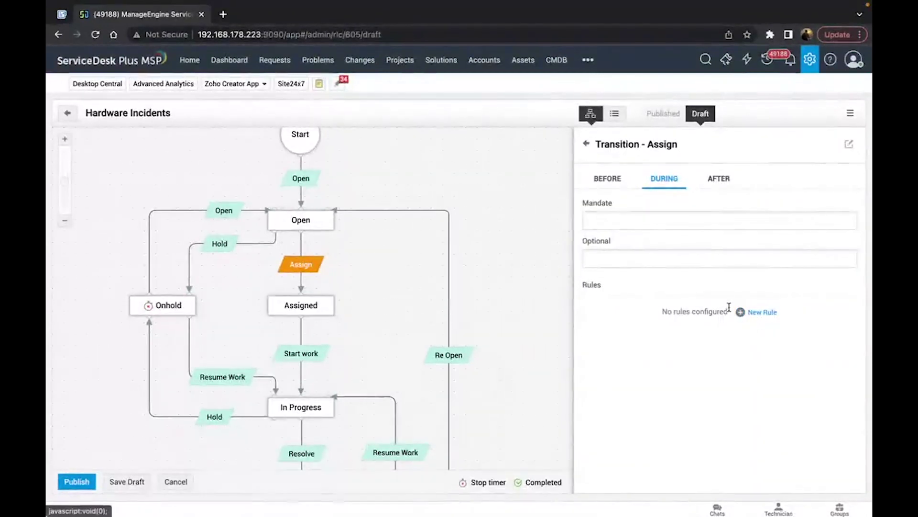
Examine the custom actions offered for a new During rule on the Assign transition, and cancel the rule.
click(766, 314)
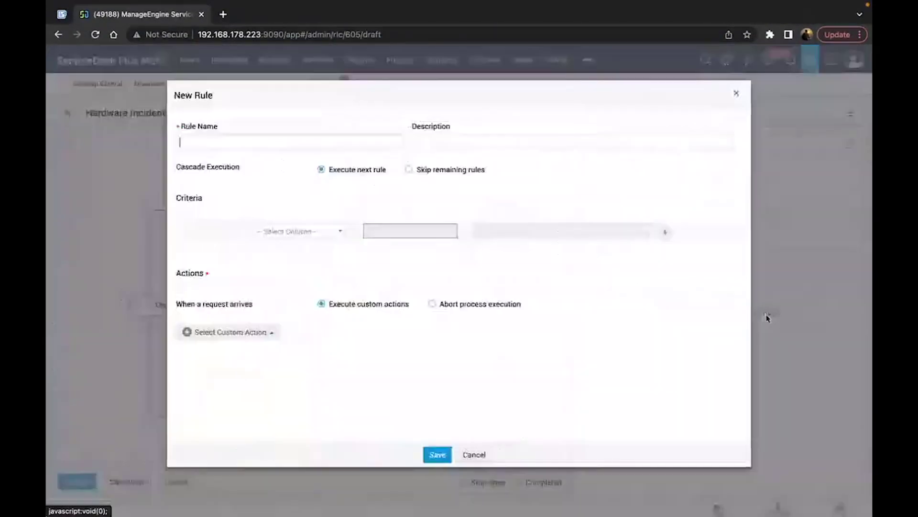
click(248, 335)
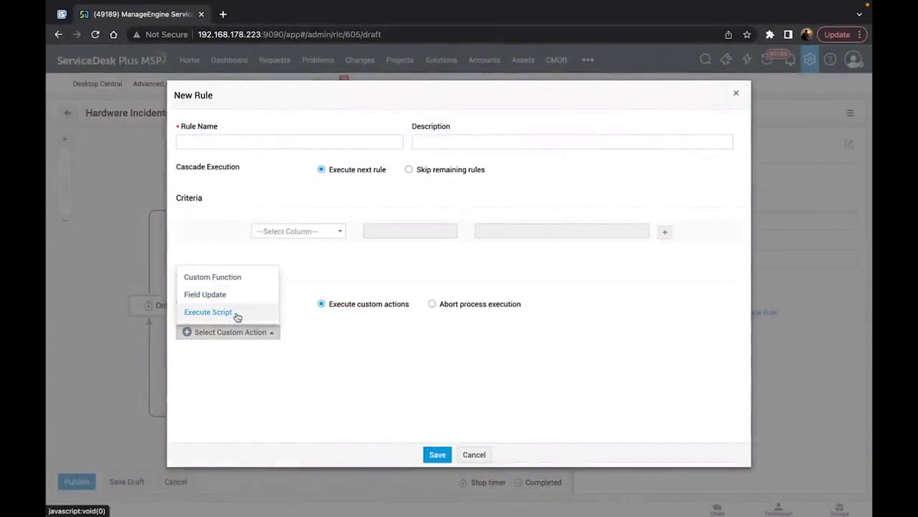
click(474, 454)
Leave the Hardware Incidents draft, discarding changes, and open the published Hardware issues life cycle.
click(68, 112)
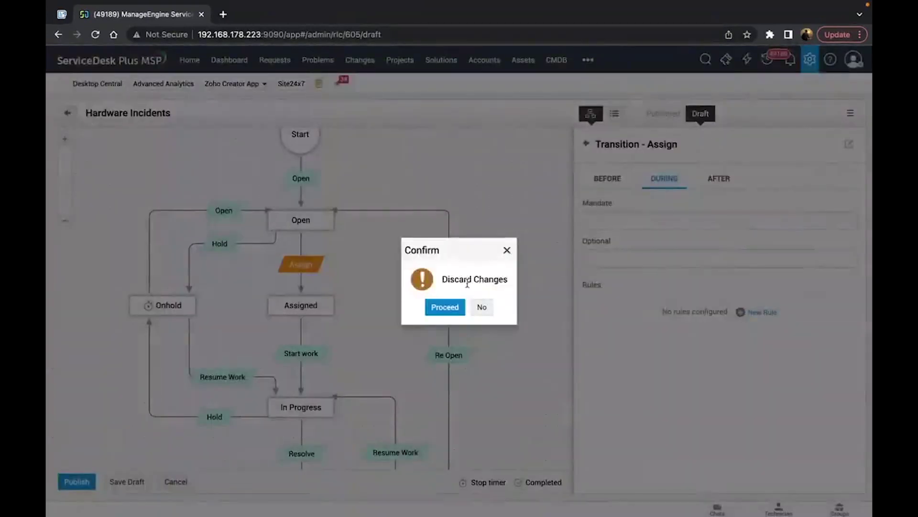
click(444, 307)
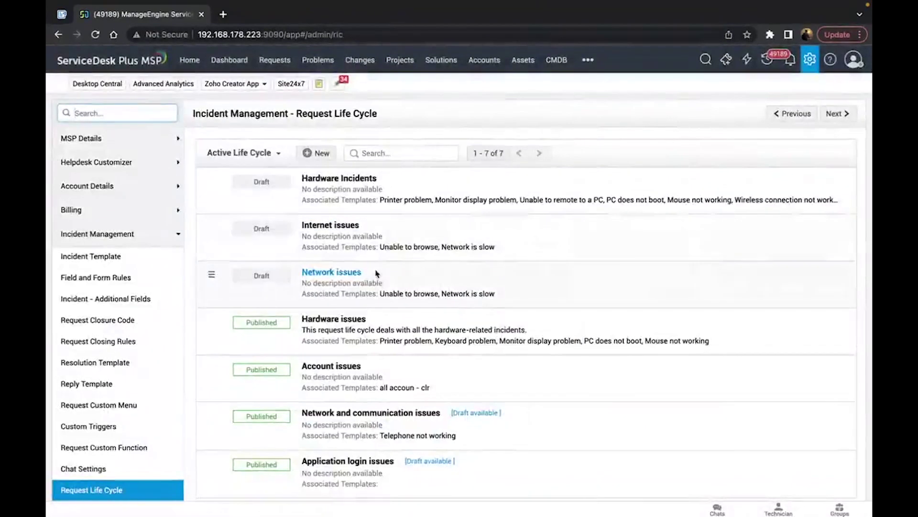
scroll(339, 325, down, 1)
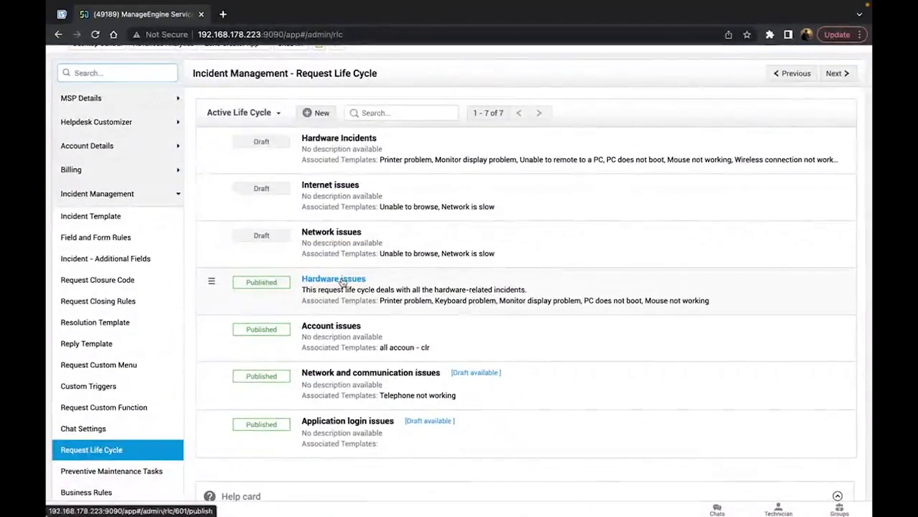
click(343, 281)
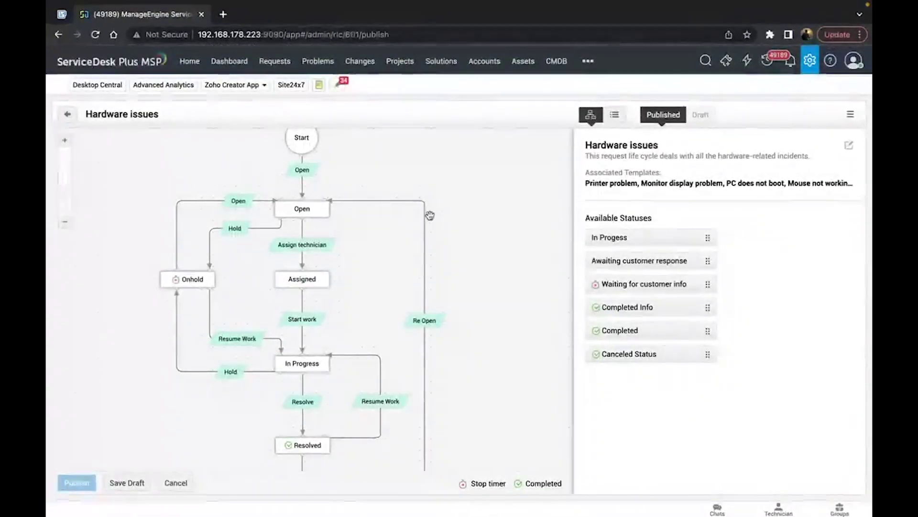
Examine the Open transition's mandatory fields and the Assign technician transition's Before, During and After configuration in the Hardware issues life cycle.
mouse_move(424, 206)
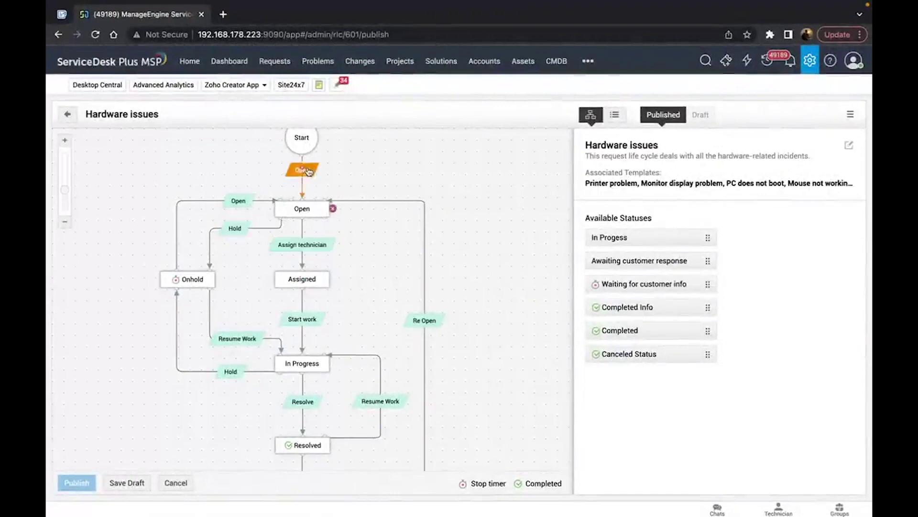
mouse_move(497, 252)
mouse_down()
mouse_move(490, 182)
mouse_move(491, 267)
mouse_up()
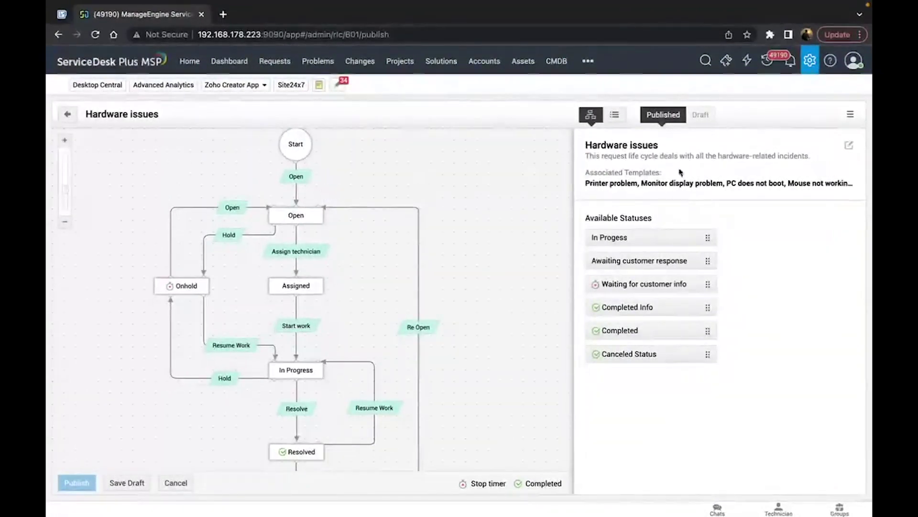
click(297, 181)
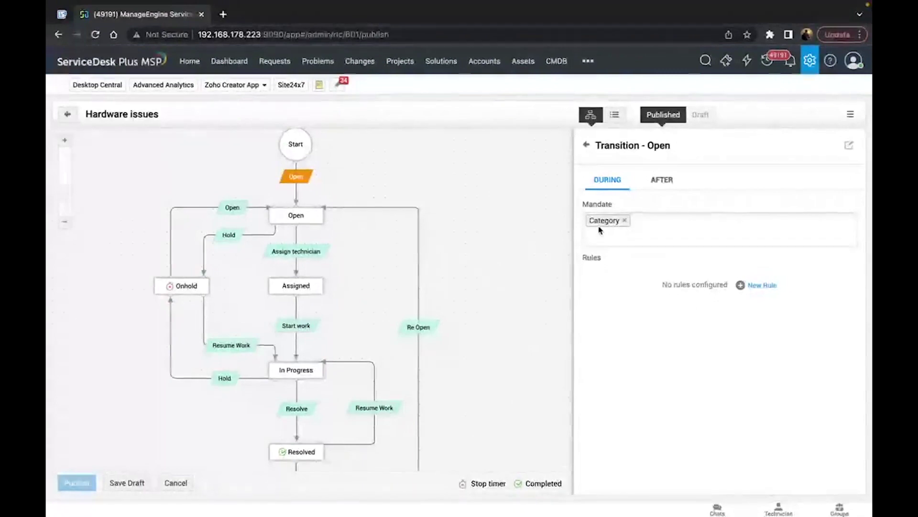
click(306, 252)
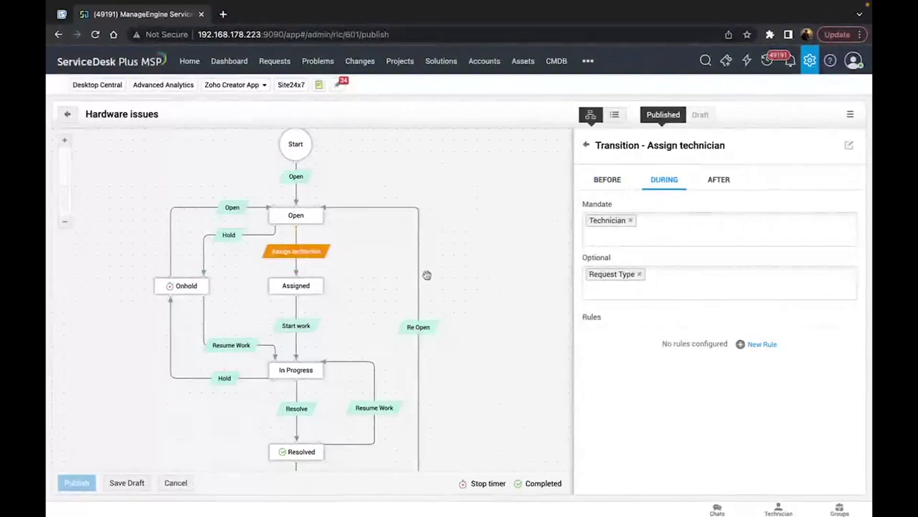
click(614, 184)
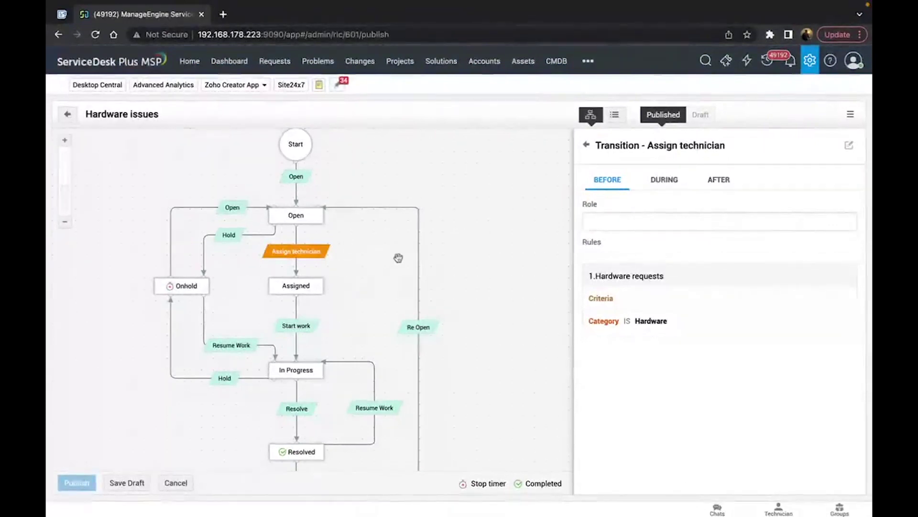
click(664, 181)
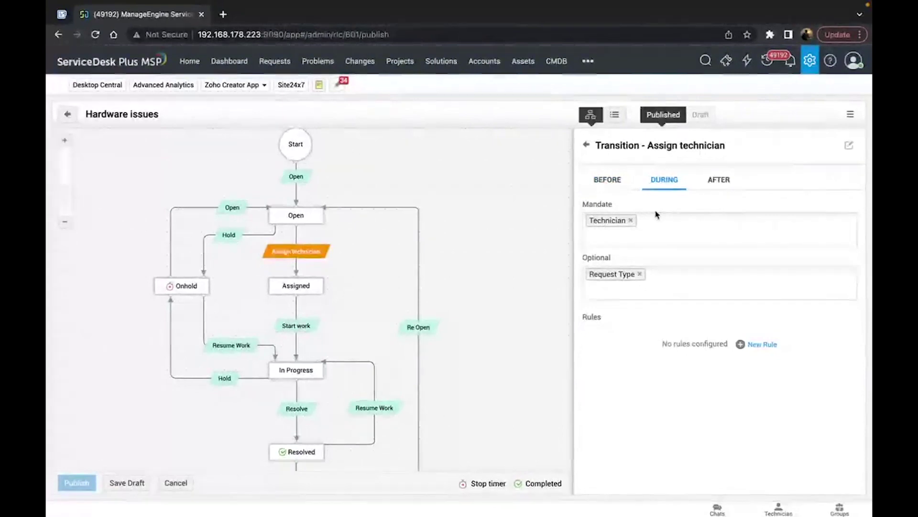
click(712, 189)
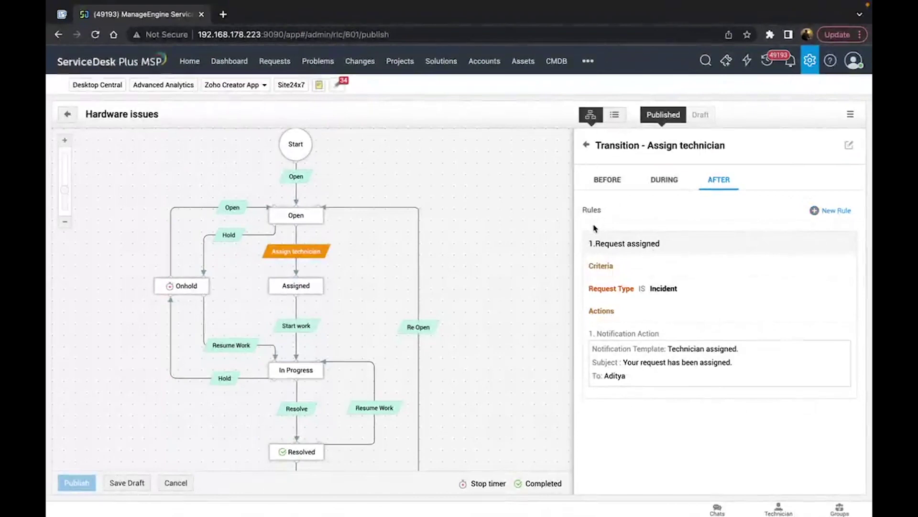
mouse_move(594, 246)
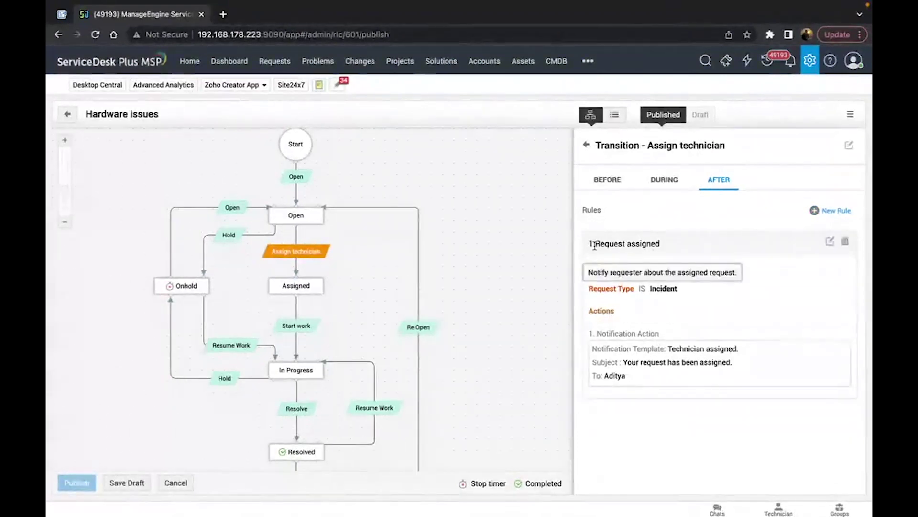
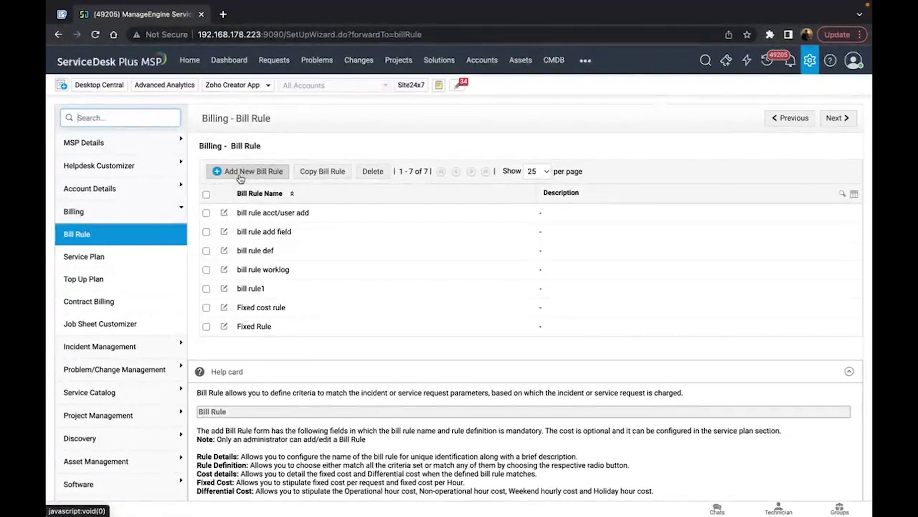
Start a new bill rule and examine the request fields offered as matching criteria.
click(261, 171)
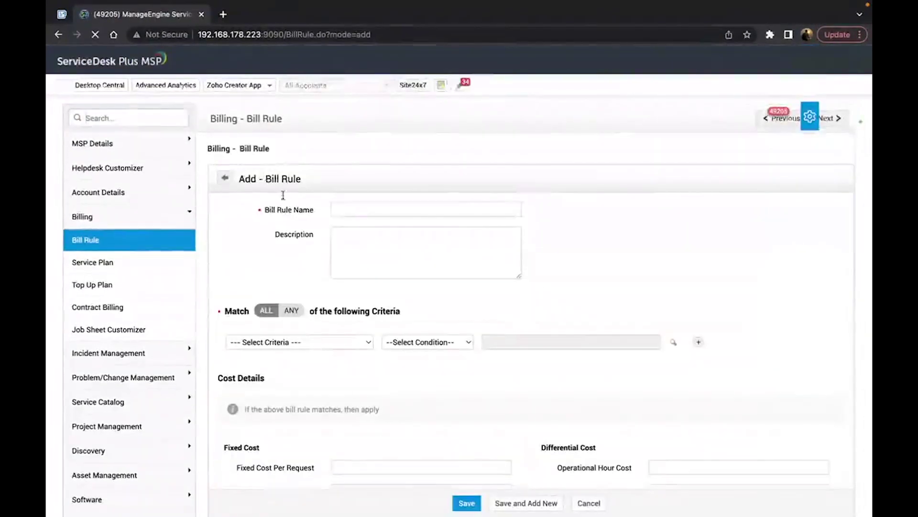
scroll(390, 148, down, 1)
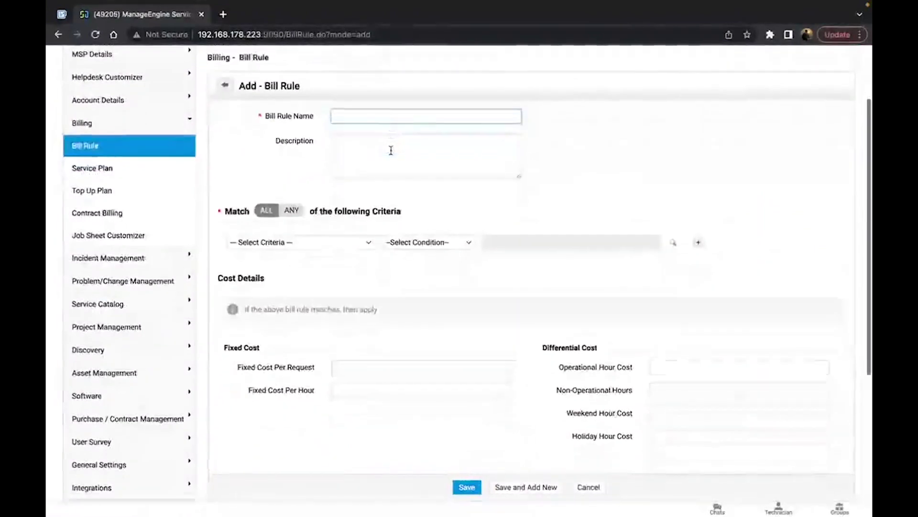
scroll(390, 152, down, 1)
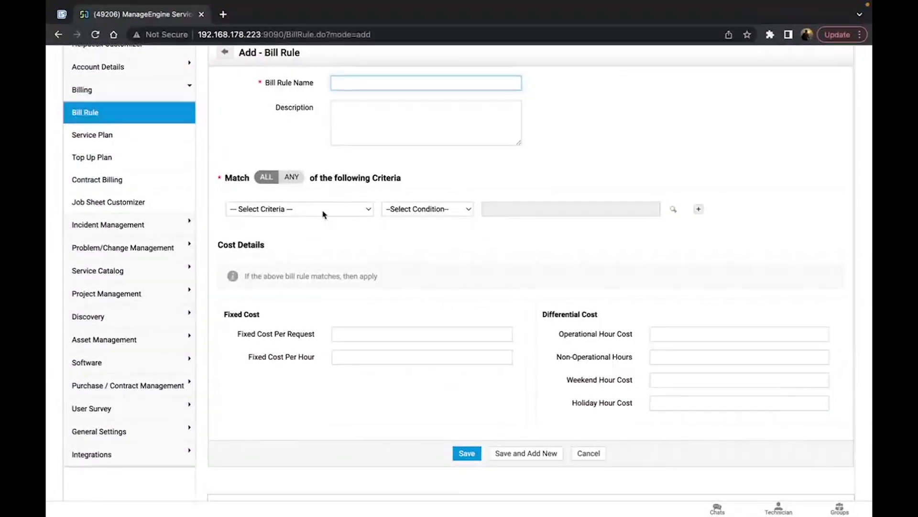
click(327, 213)
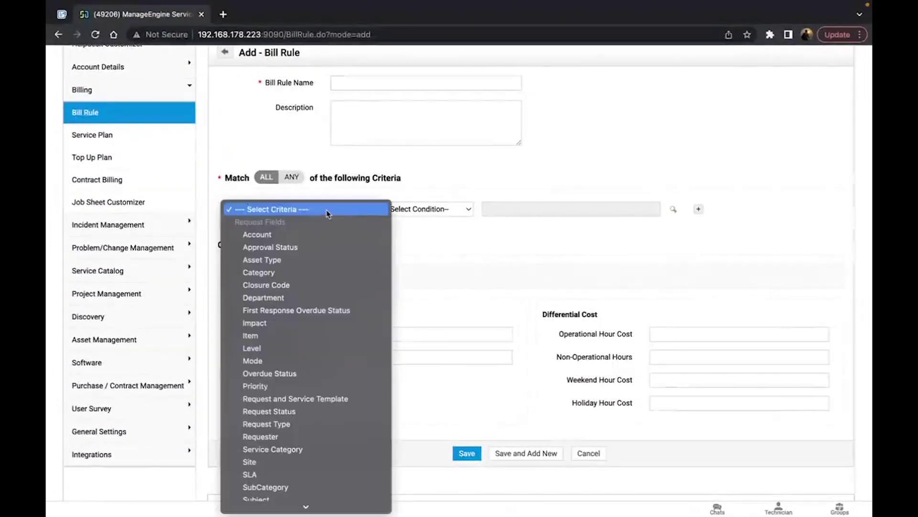
click(420, 198)
scroll(446, 233, down, 1)
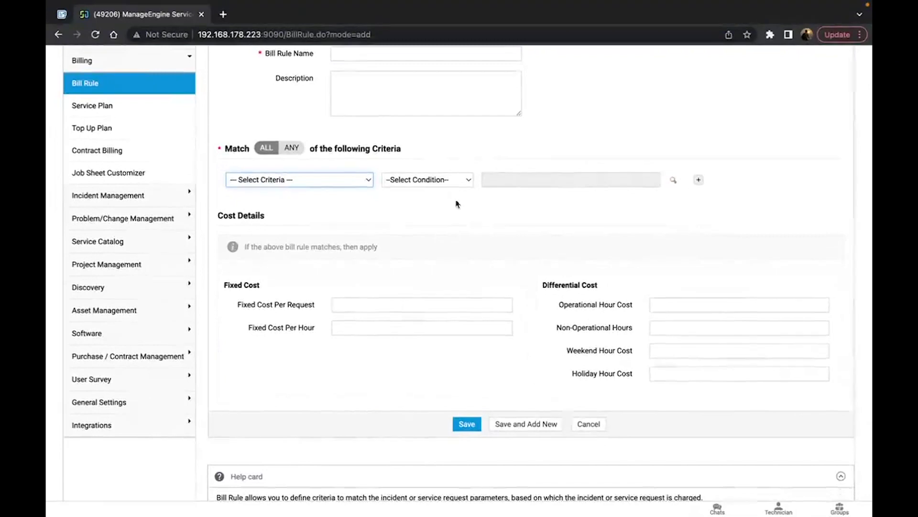
Examine the bill rule's fixed and differential cost fields, and return to the bill rule list without saving.
scroll(452, 215, down, 2)
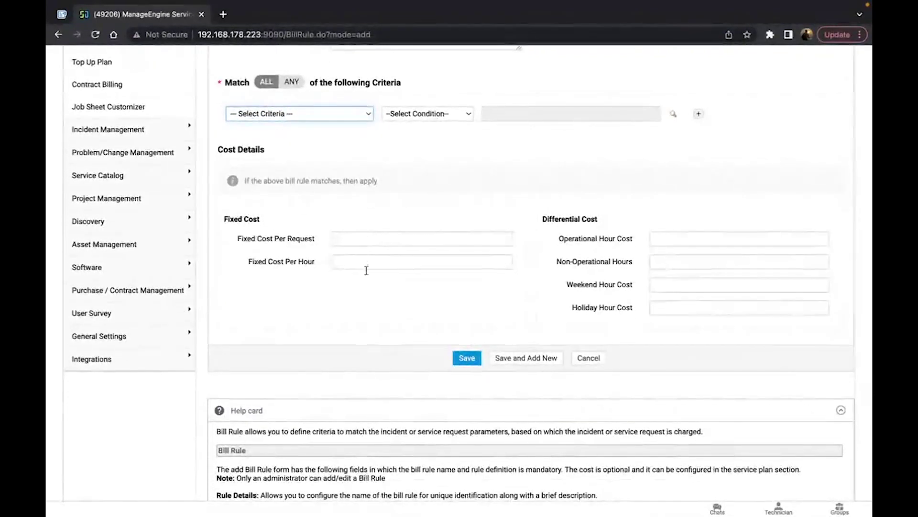
click(374, 240)
click(374, 259)
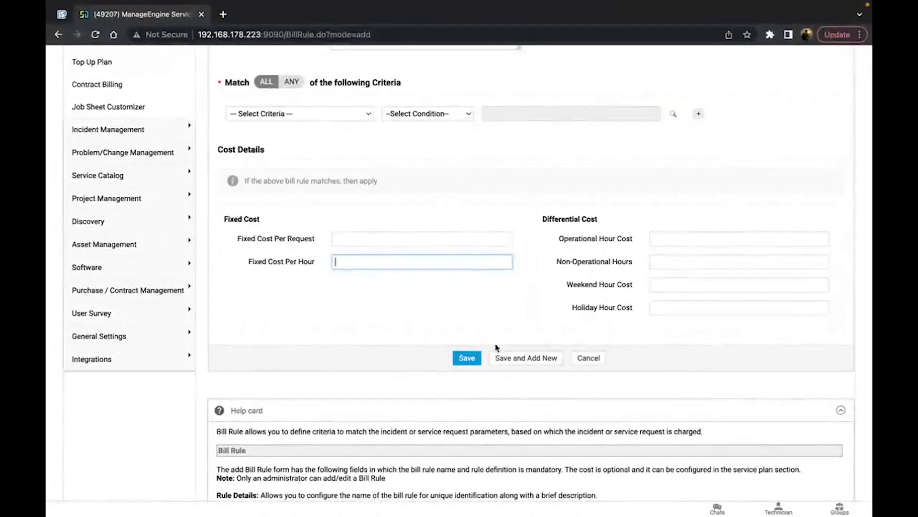
scroll(497, 350, up, 2)
scroll(495, 347, up, 1)
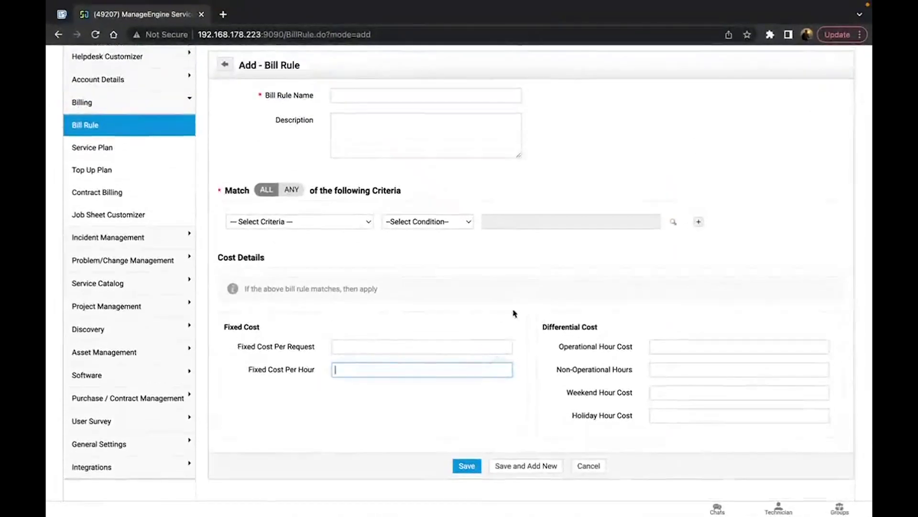
click(226, 65)
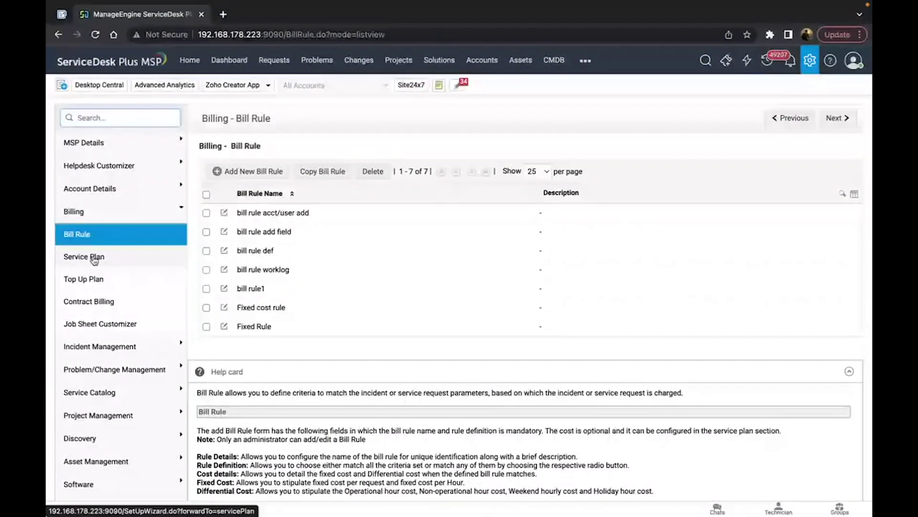
Examine the price, request units and hour units fields of a new top up plan, and return to the plan list without saving.
click(107, 284)
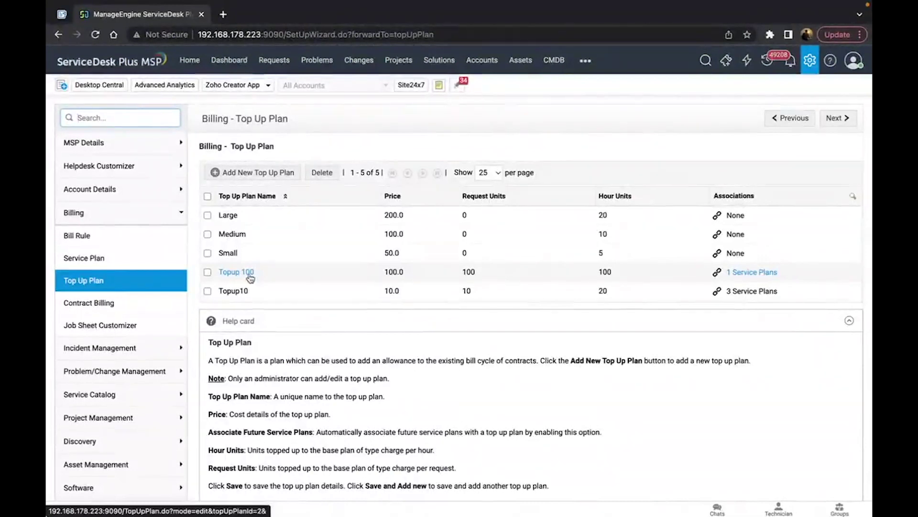
click(261, 177)
scroll(337, 190, down, 1)
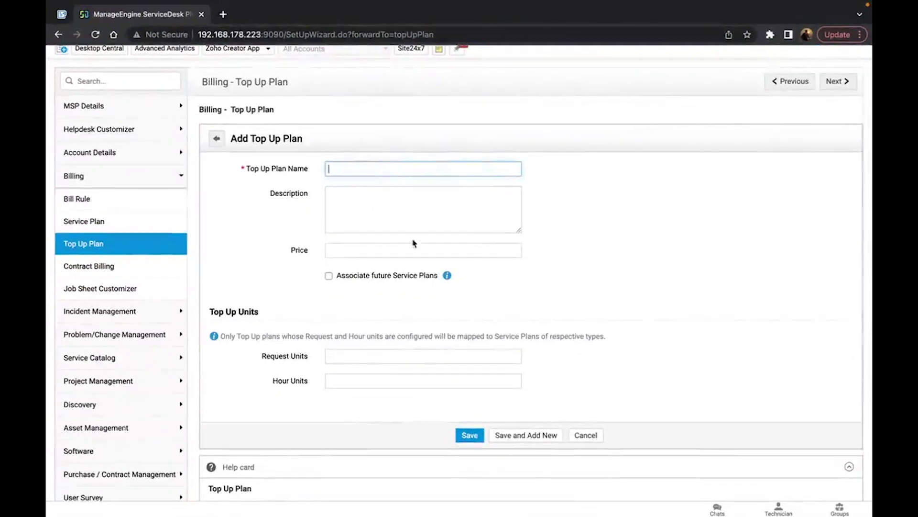
click(413, 247)
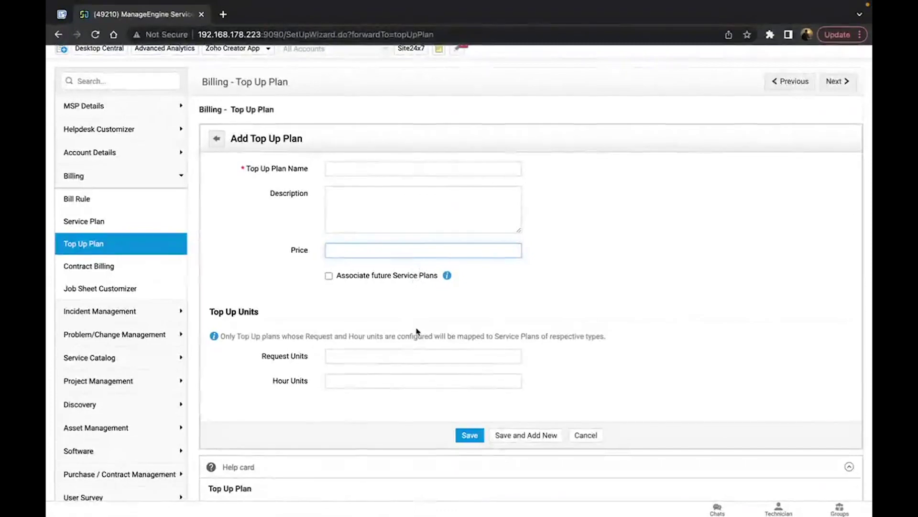
scroll(417, 328, down, 2)
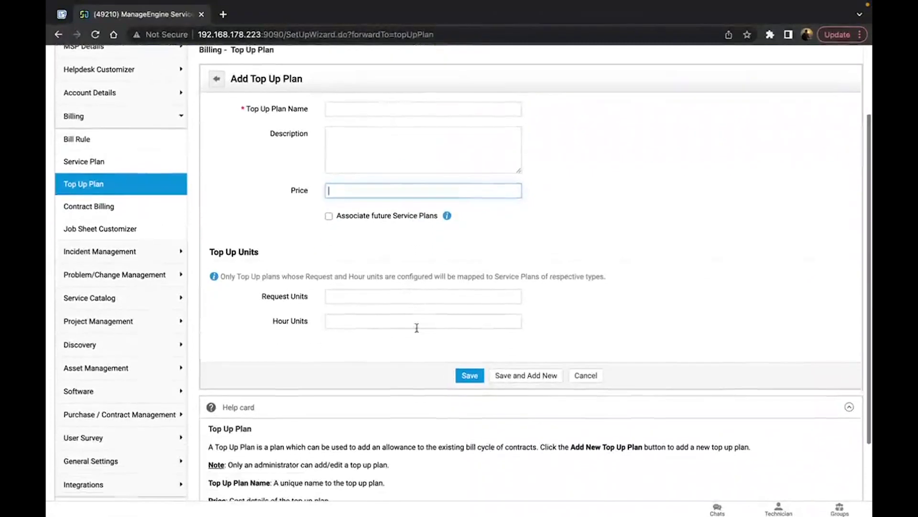
click(384, 295)
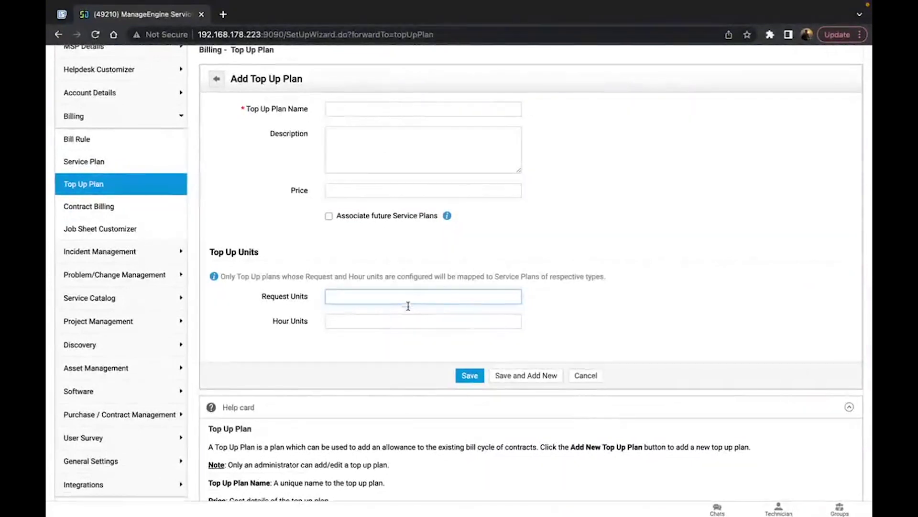
click(395, 321)
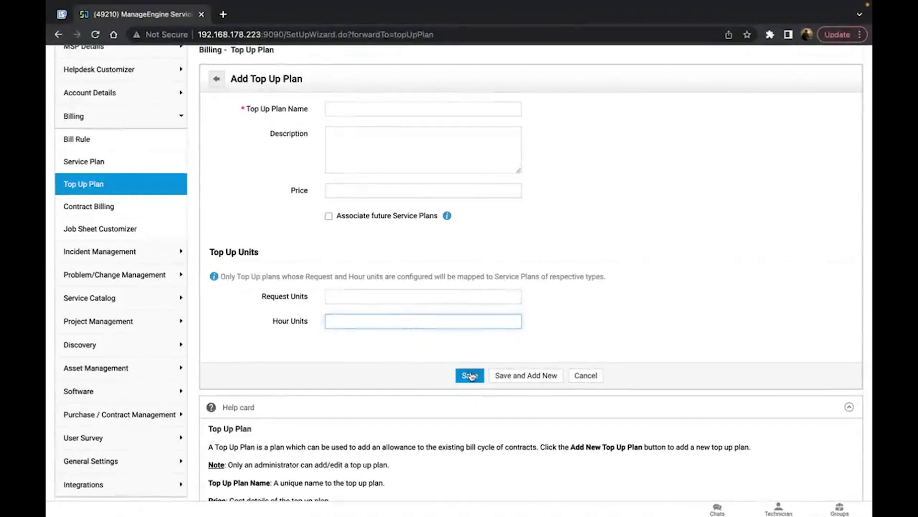
click(217, 79)
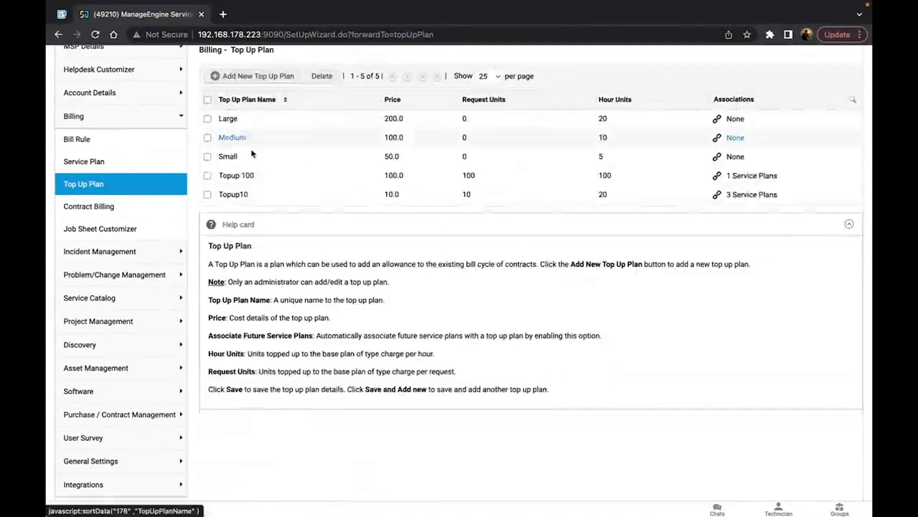
Open the billing service plans and review the list of active plans.
click(149, 164)
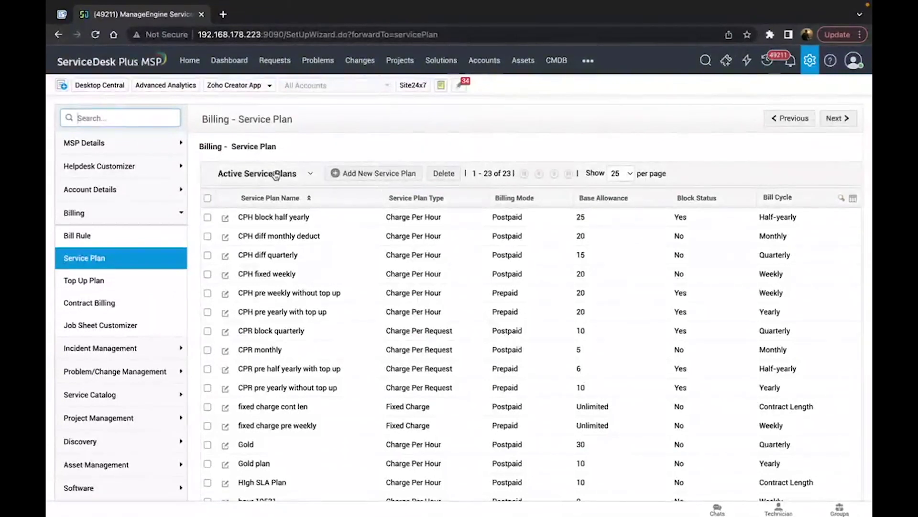
scroll(355, 313, down, 2)
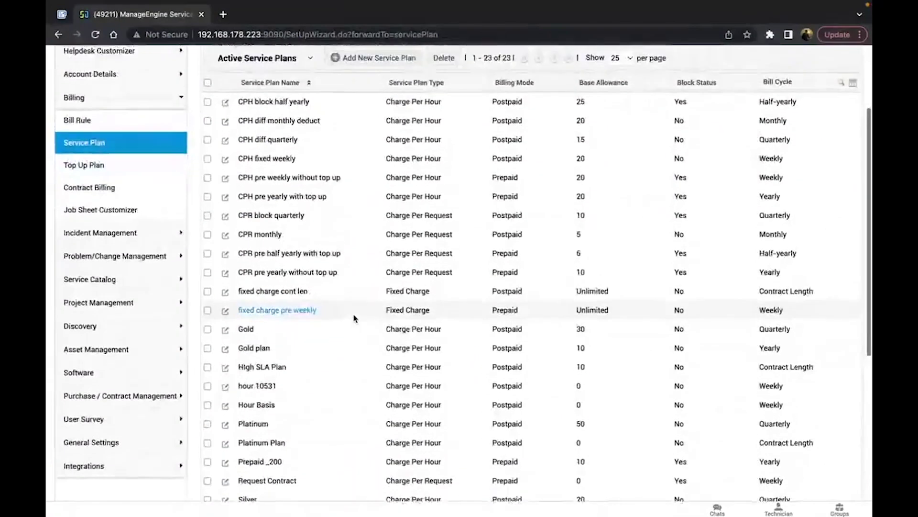
scroll(354, 316, up, 2)
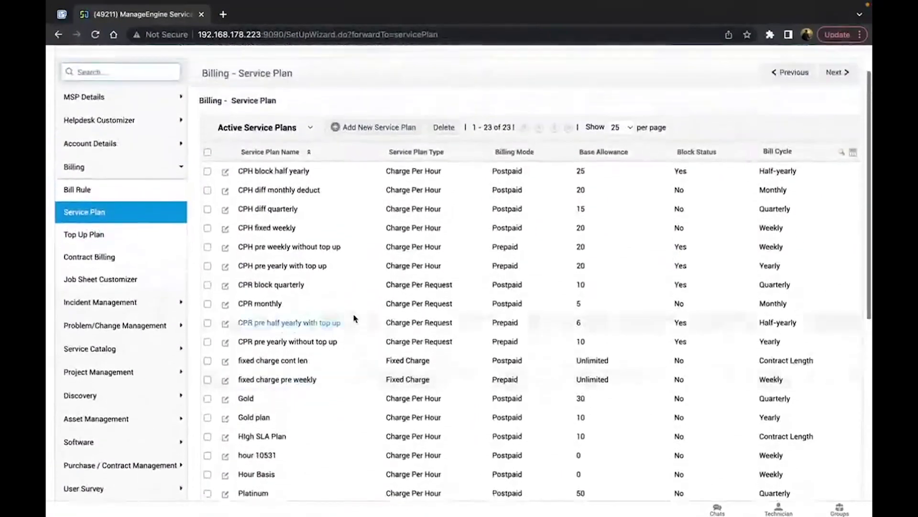
Start a new service plan and examine the available service plan types, keeping Charge Per Hour.
click(373, 128)
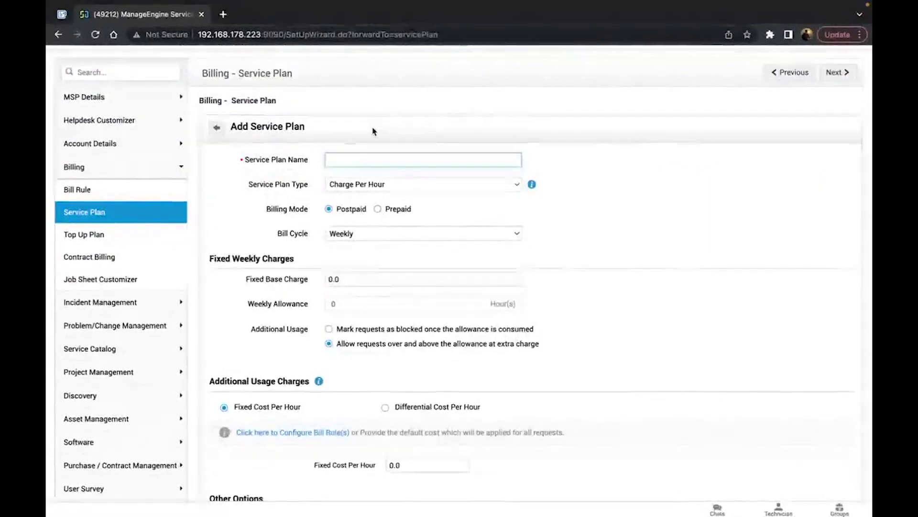
scroll(373, 131, down, 1)
click(355, 120)
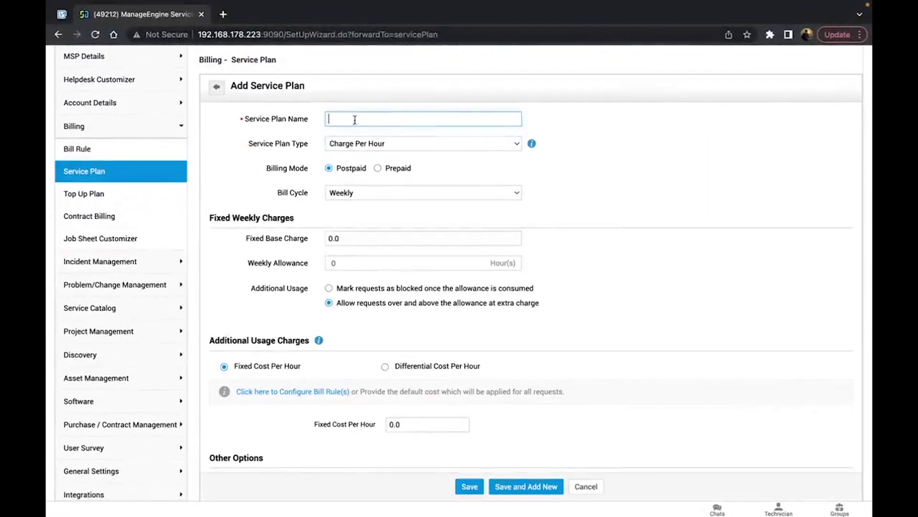
click(388, 148)
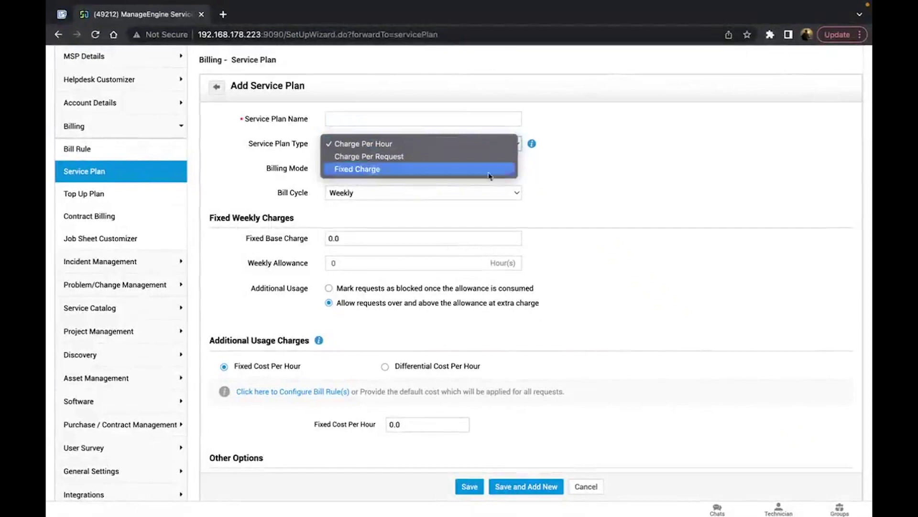
click(567, 165)
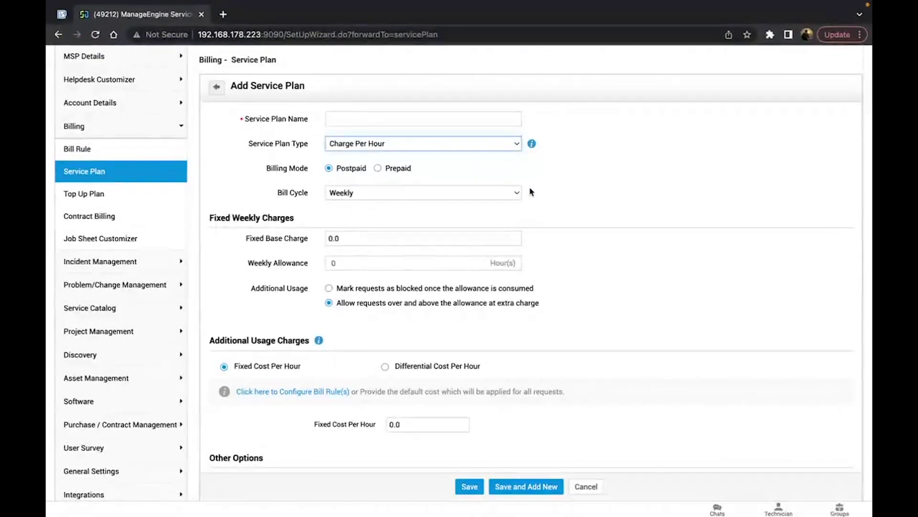
Examine the new service plan's Postpaid and Prepaid billing modes and its bill cycle options, keeping Postpaid and Weekly.
scroll(514, 208, down, 1)
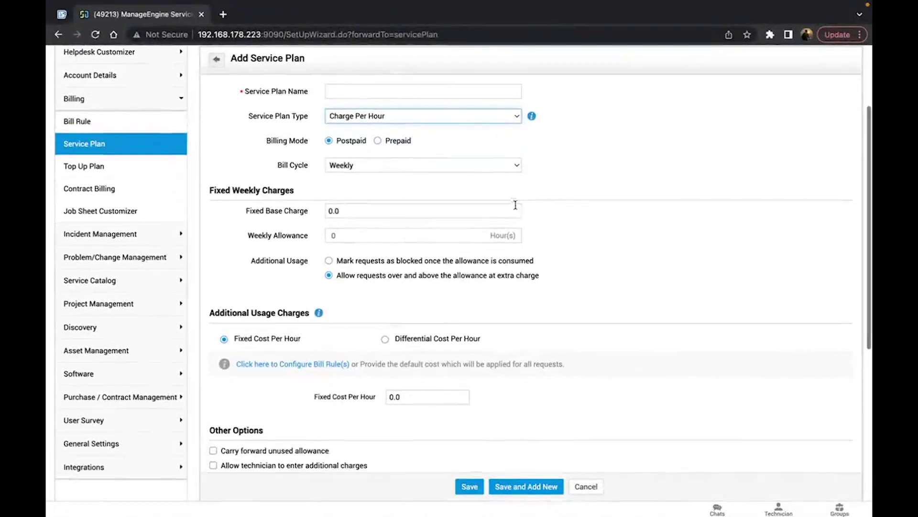
click(377, 142)
click(354, 141)
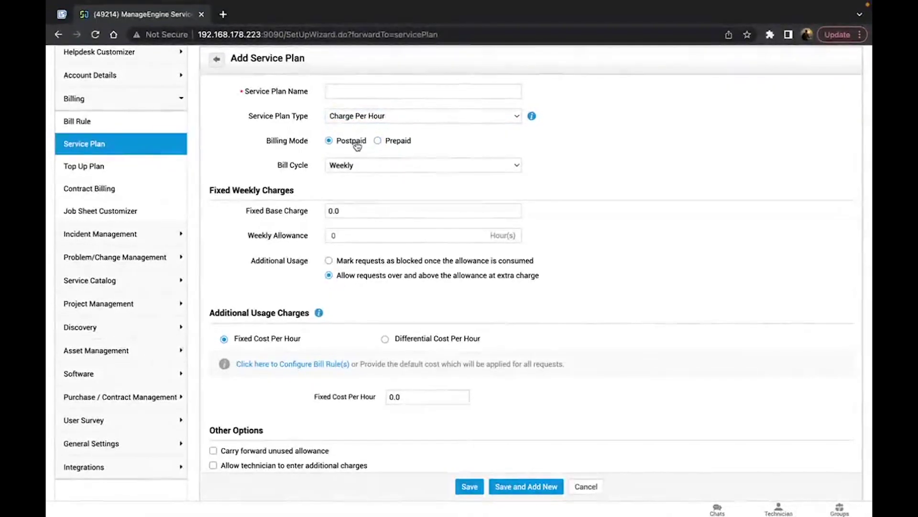
click(376, 166)
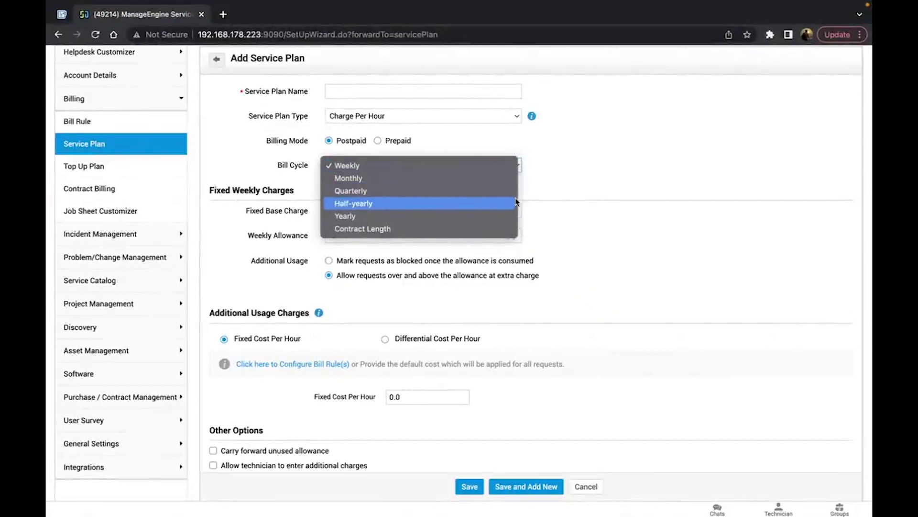
click(482, 191)
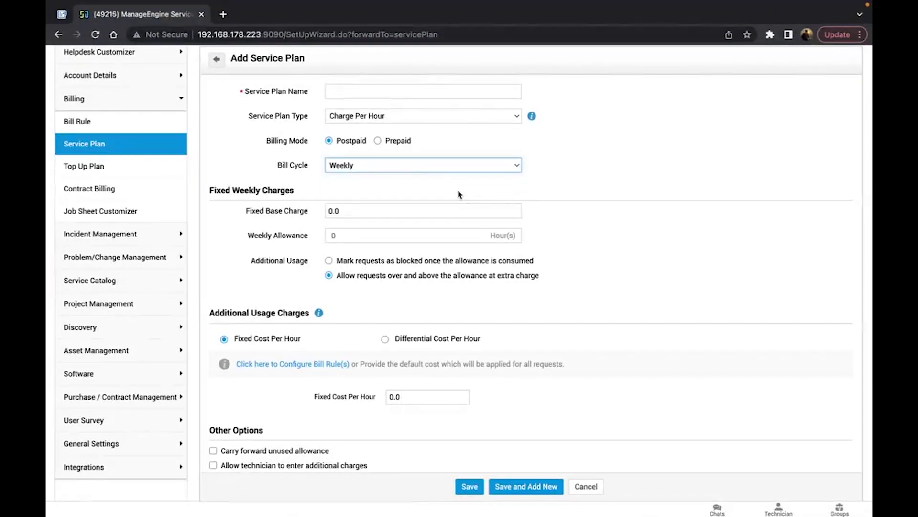
Examine the fixed base charge and weekly allowance fields of the new service plan.
scroll(458, 194, down, 1)
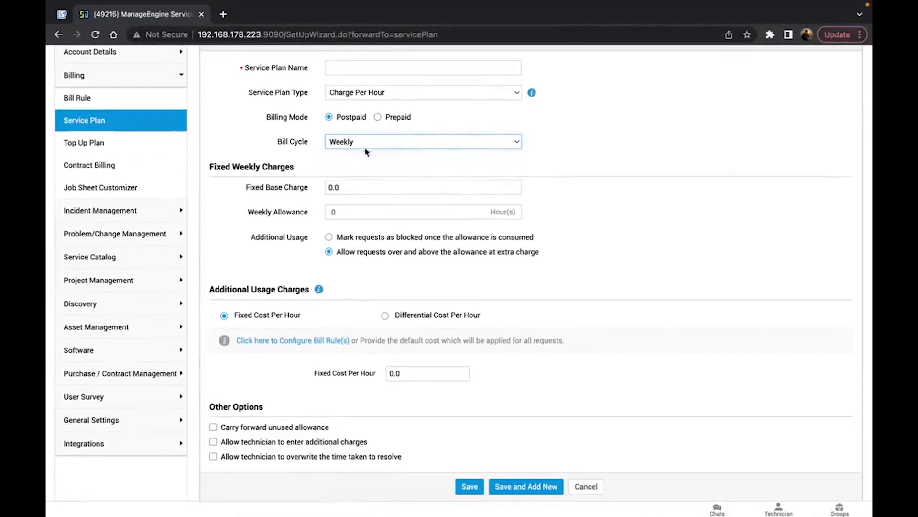
scroll(402, 144, down, 1)
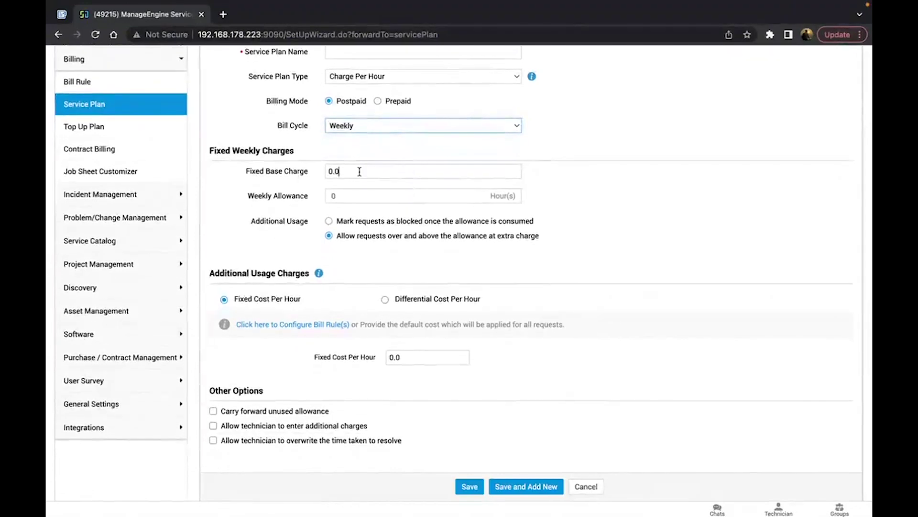
click(358, 170)
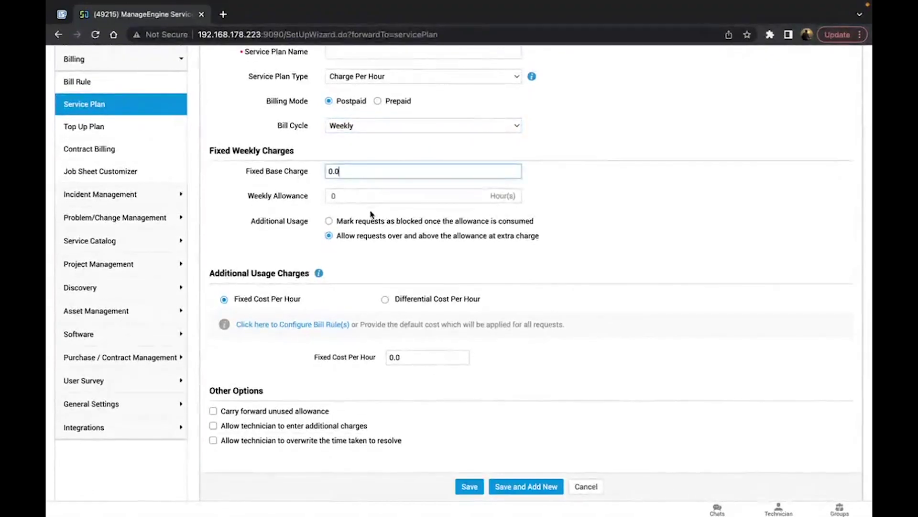
Compare the two Additional Usage options, keep requests allowed at extra charge, and select Differential Cost Per Hour for the additional usage charges.
scroll(372, 214, down, 2)
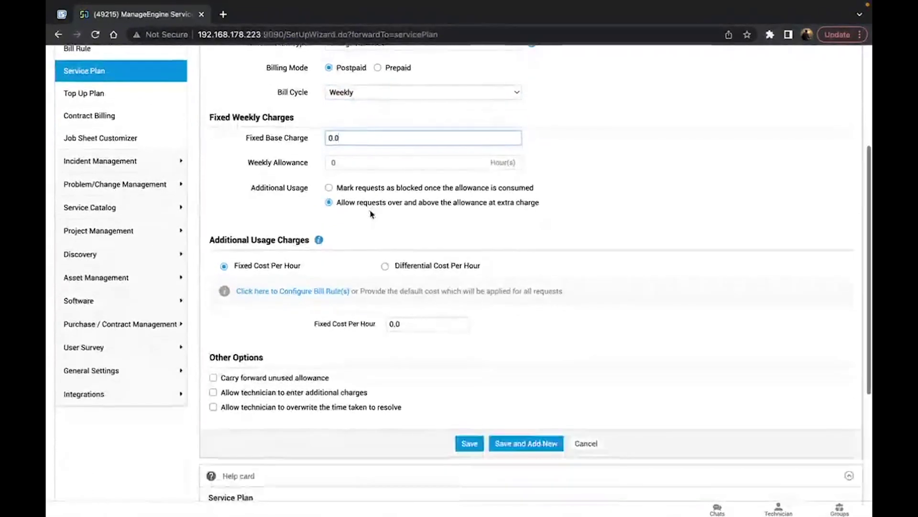
click(329, 188)
click(330, 189)
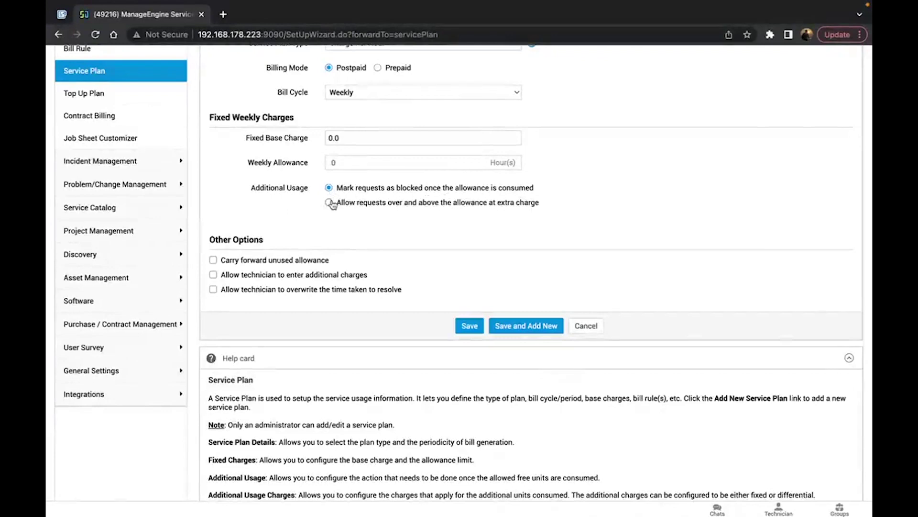
click(331, 202)
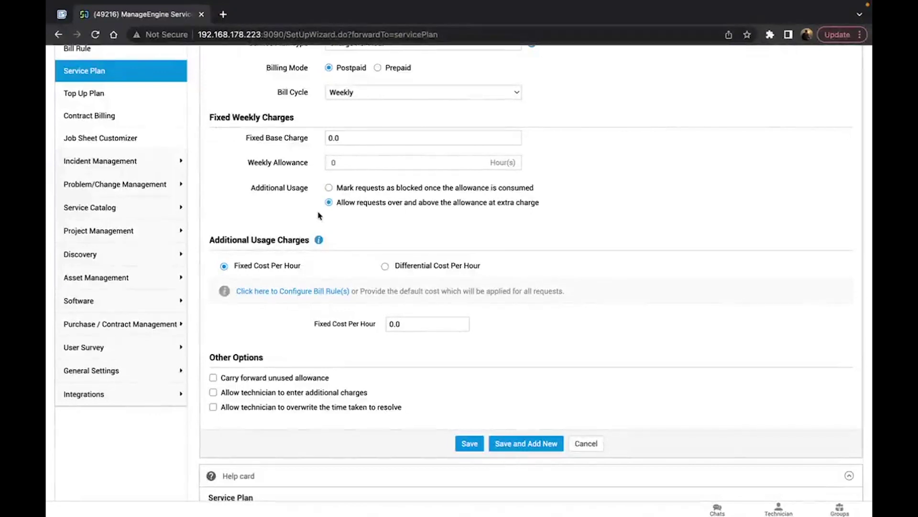
scroll(343, 212, down, 1)
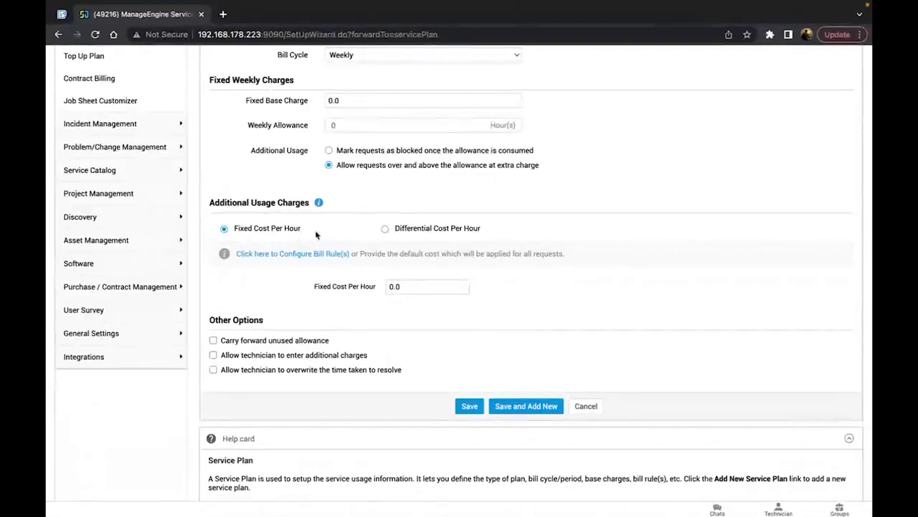
click(385, 230)
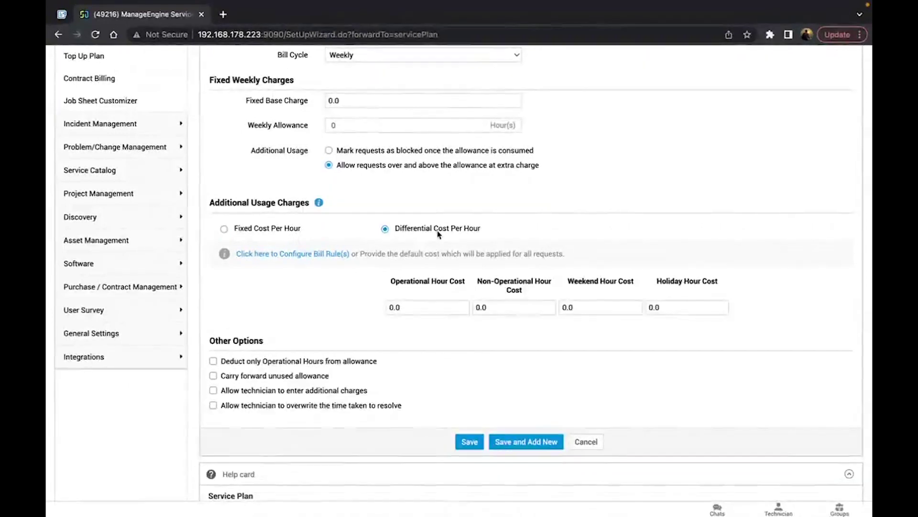
Configure bill rules for the new service plan's additional usage charges, select Fixed Rule, and examine the default cost fields used when no rule matches.
click(338, 258)
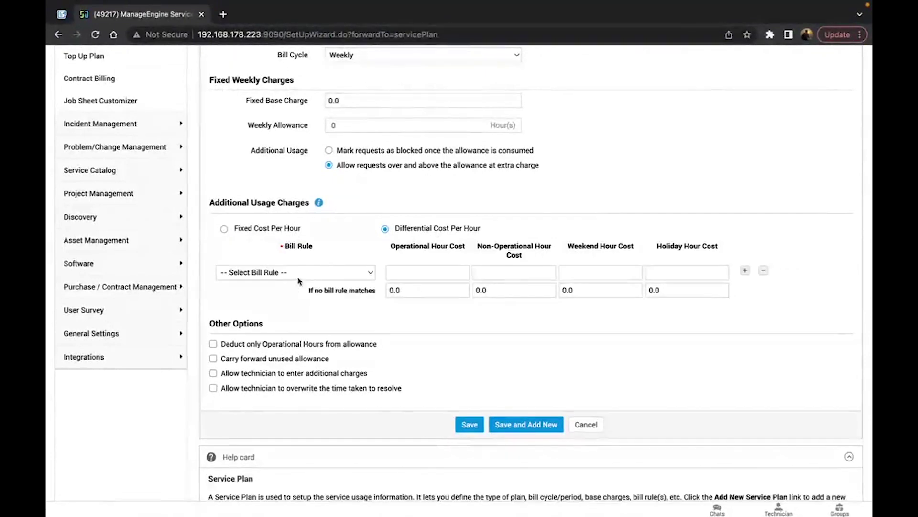
scroll(298, 281, up, 1)
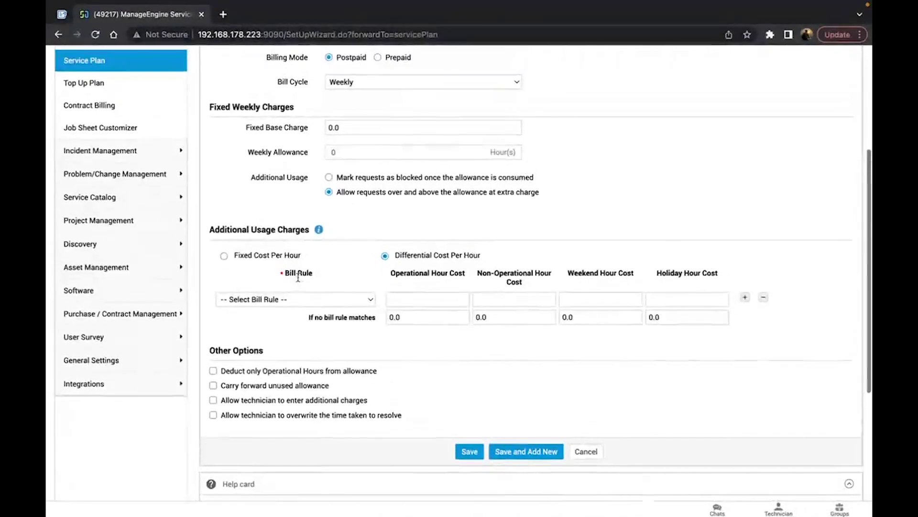
click(298, 299)
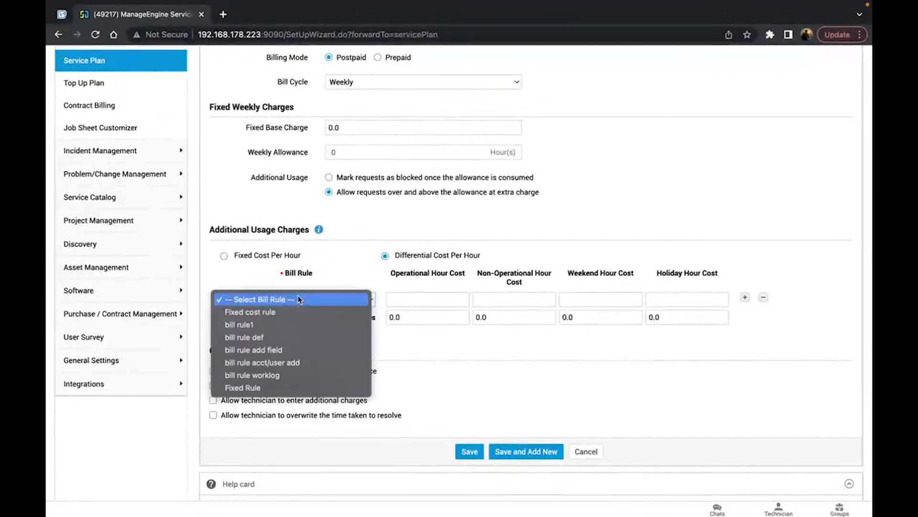
click(282, 391)
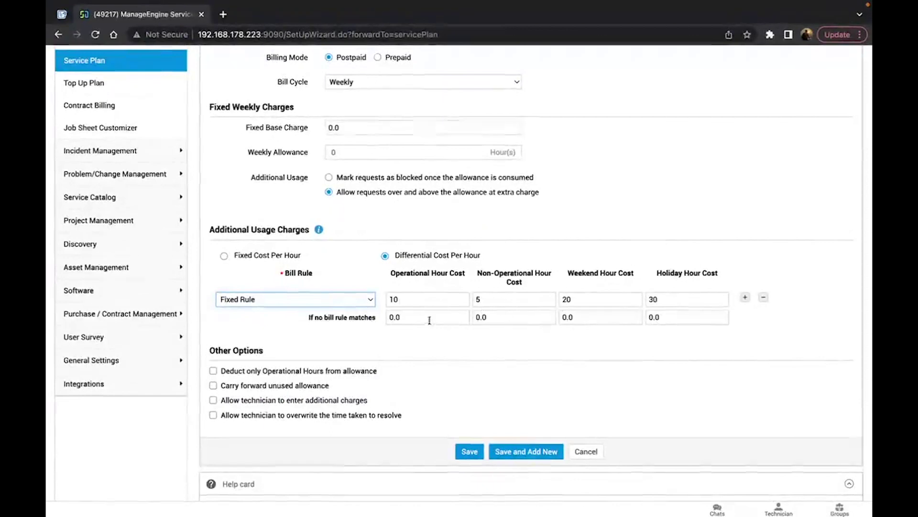
click(395, 318)
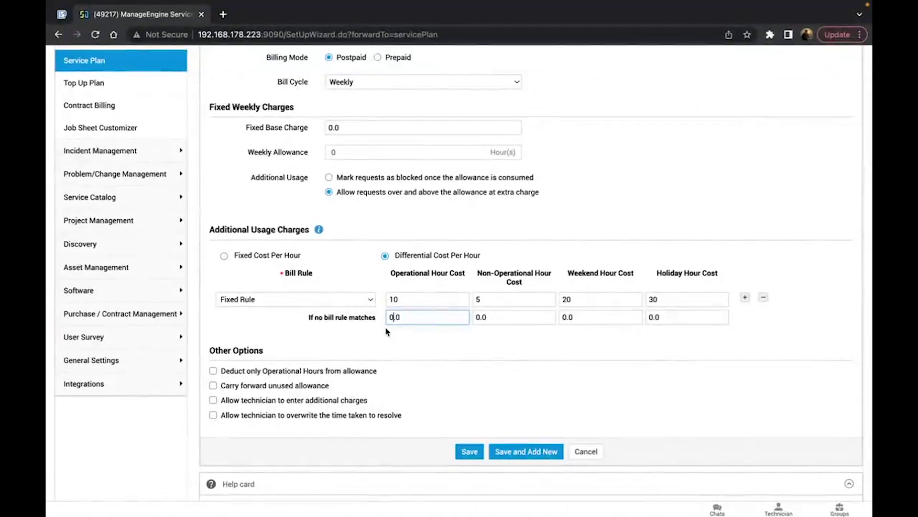
Review the remaining service plan settings and return to the service plan list without saving the plan.
scroll(388, 331, down, 1)
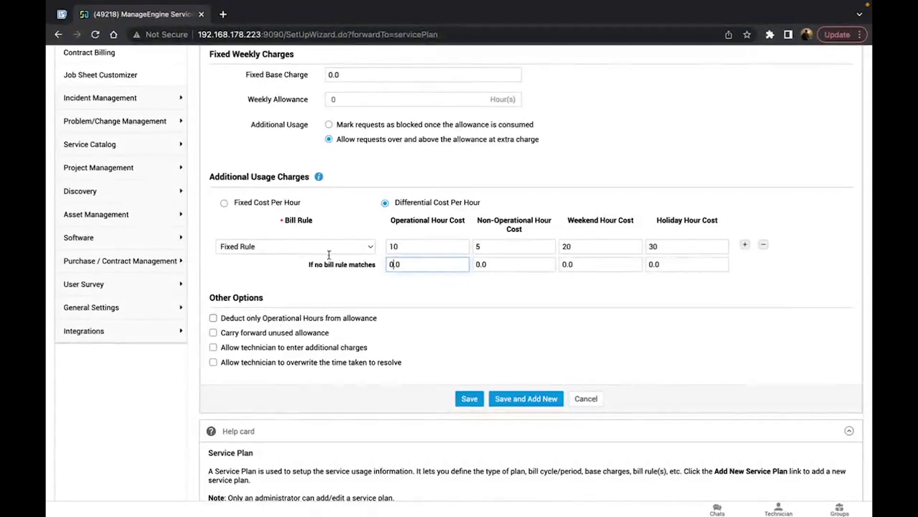
scroll(330, 255, up, 1)
scroll(339, 295, up, 2)
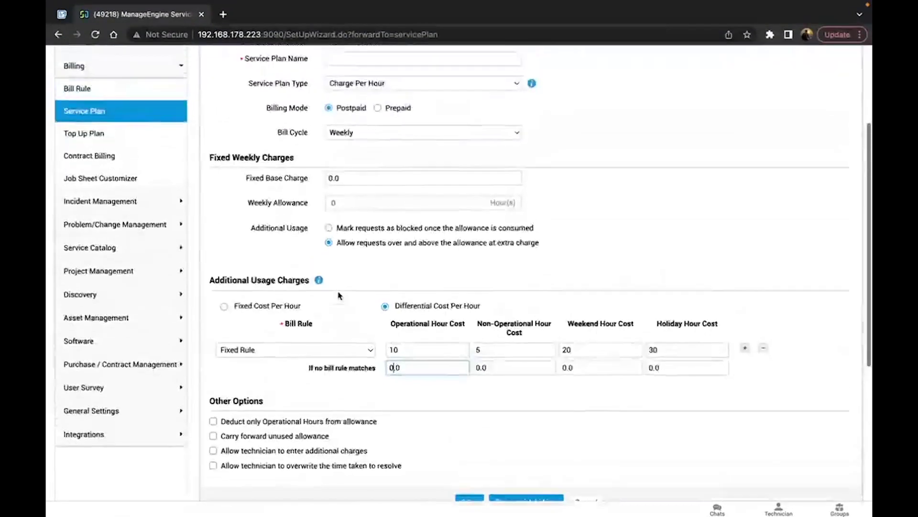
scroll(339, 295, up, 3)
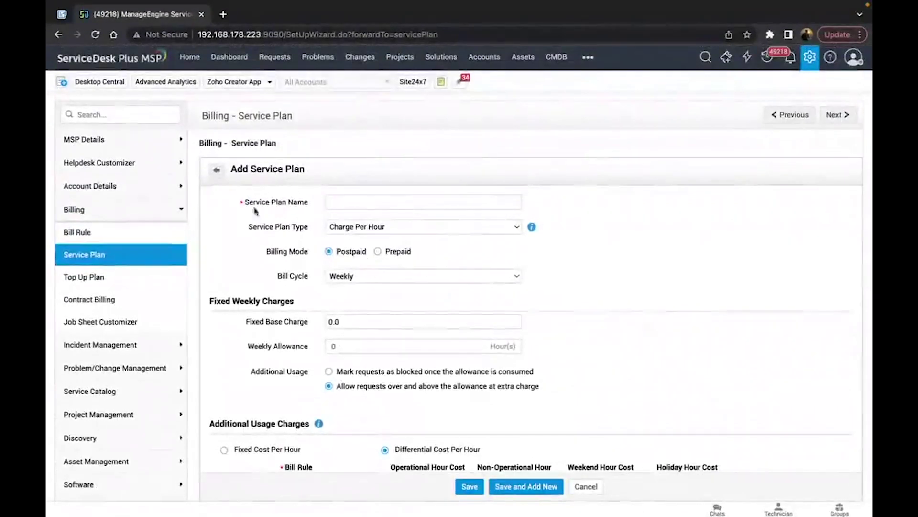
click(217, 170)
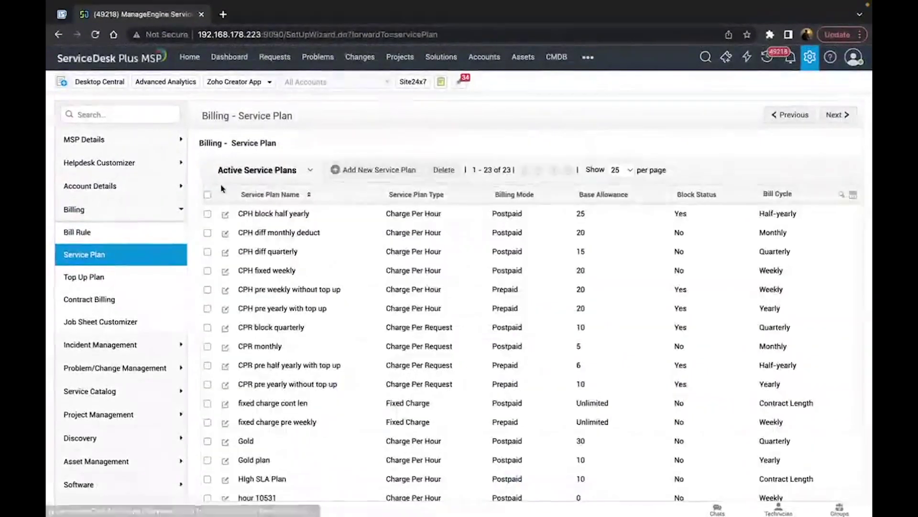
Open Contract Billing, choose the account Acctestount1, and start a new contract for it.
click(151, 304)
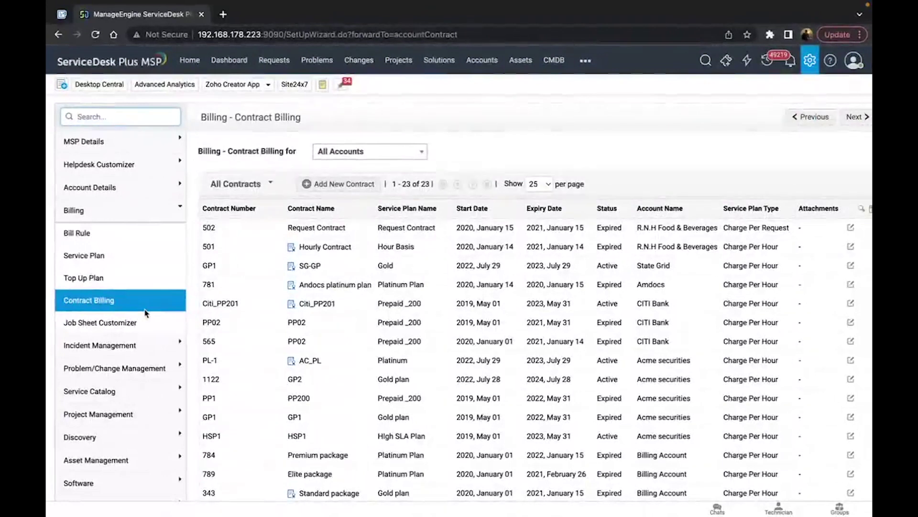
click(346, 184)
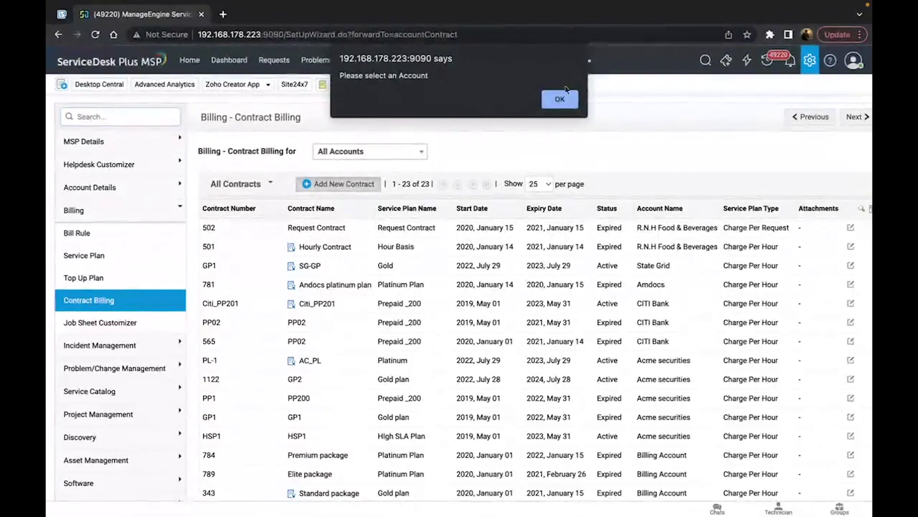
click(560, 99)
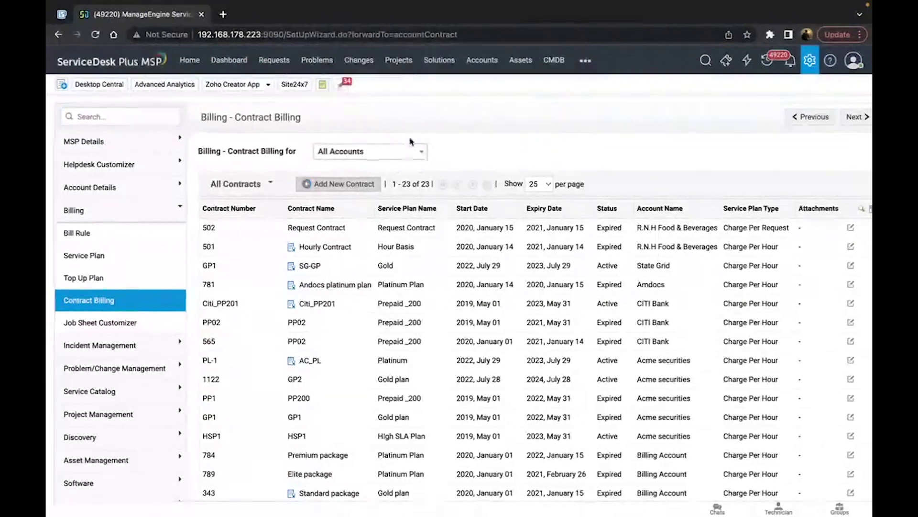
click(406, 152)
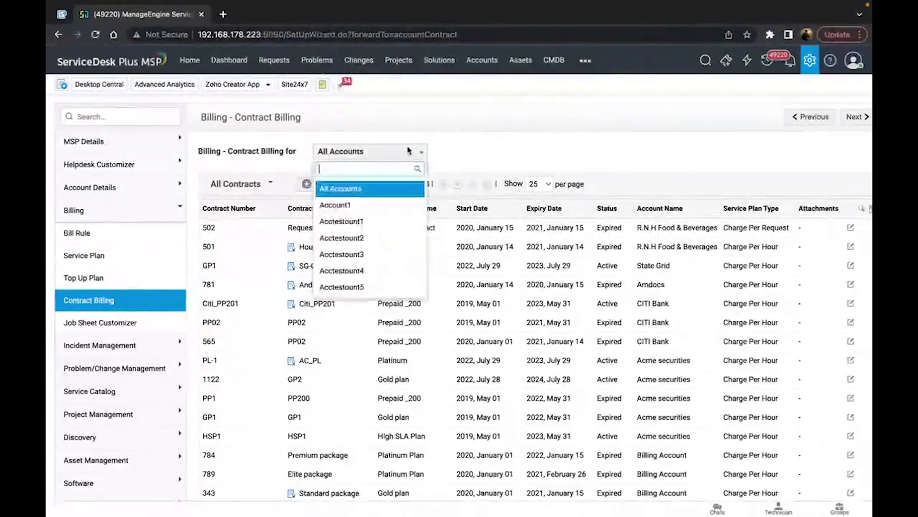
click(362, 221)
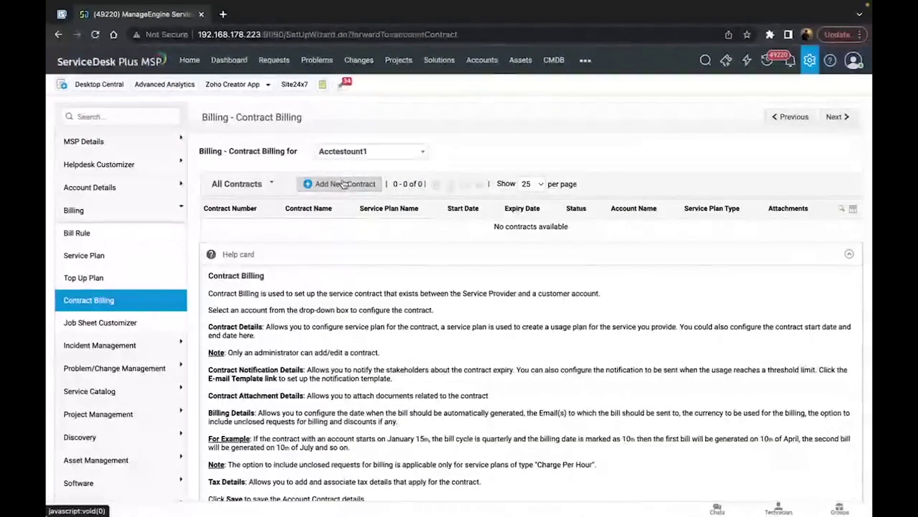
click(342, 184)
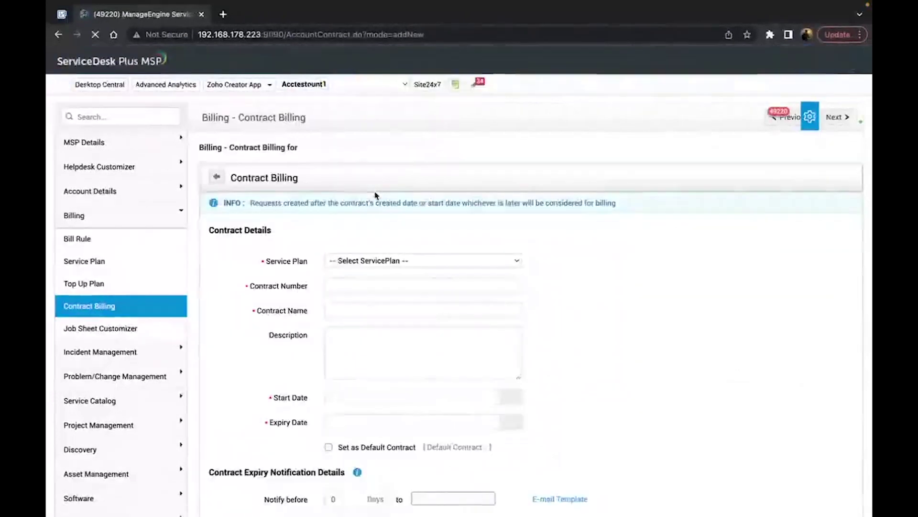
Select Gold plan as the contract's service plan and examine the contract number, name and description fields.
scroll(378, 195, down, 2)
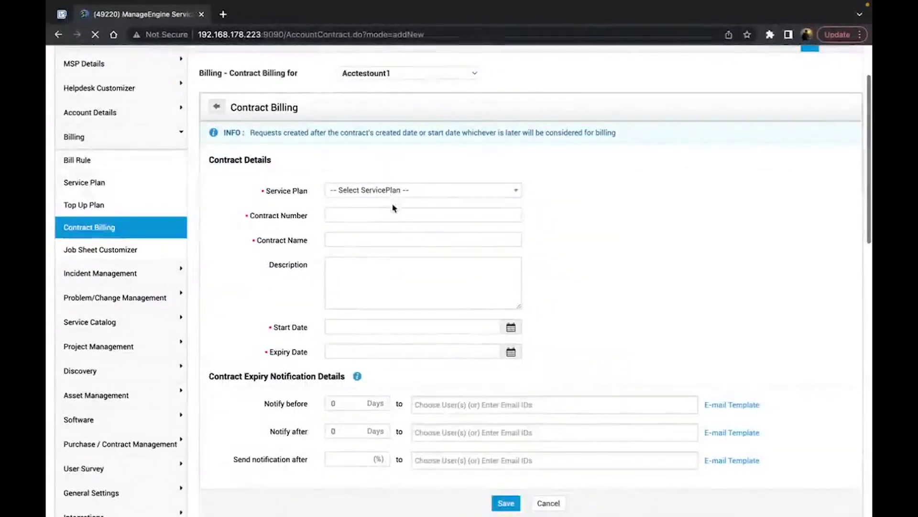
click(396, 245)
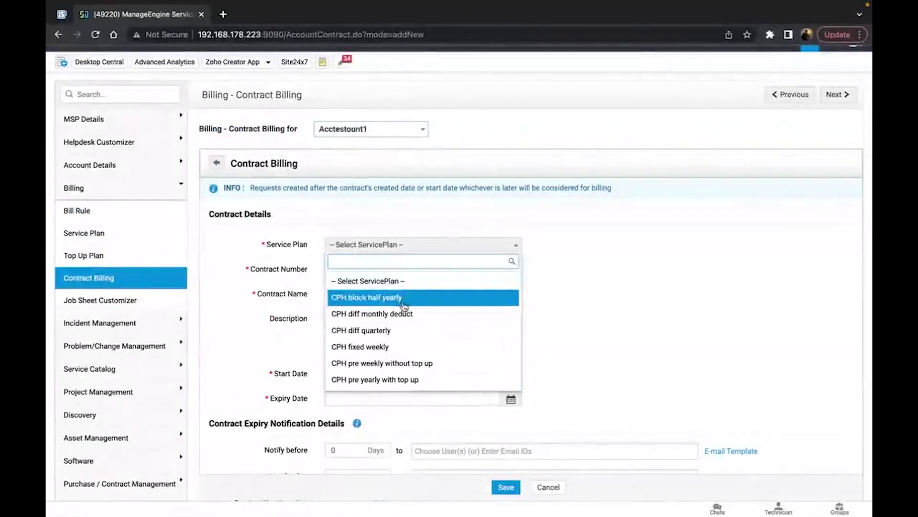
scroll(401, 343, down, 5)
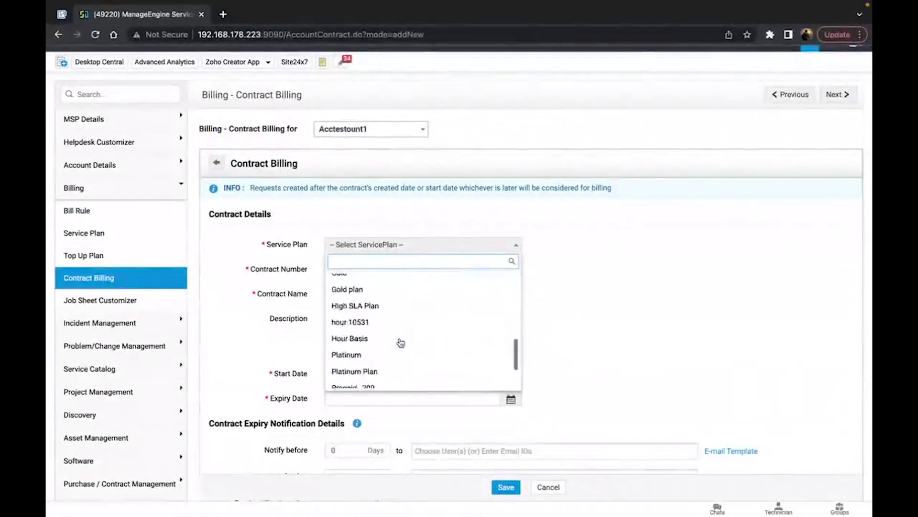
click(395, 288)
click(394, 270)
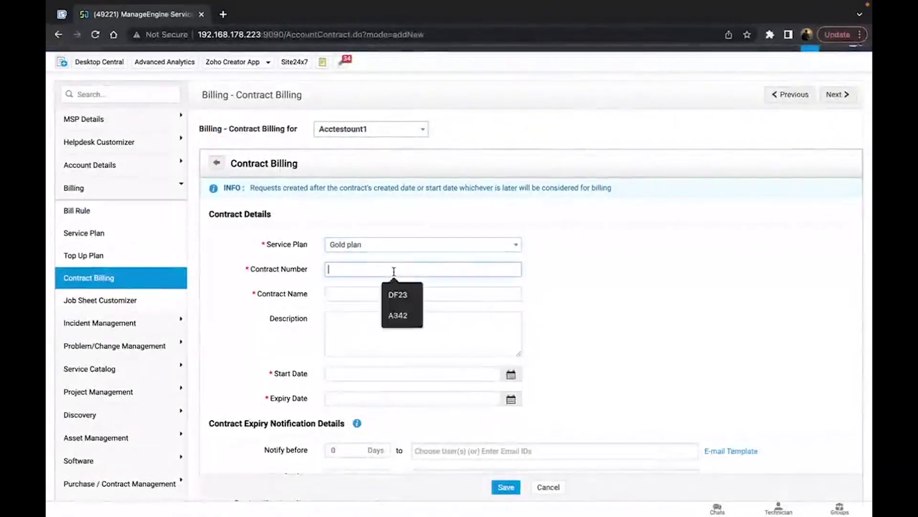
scroll(394, 271, down, 2)
scroll(387, 247, down, 1)
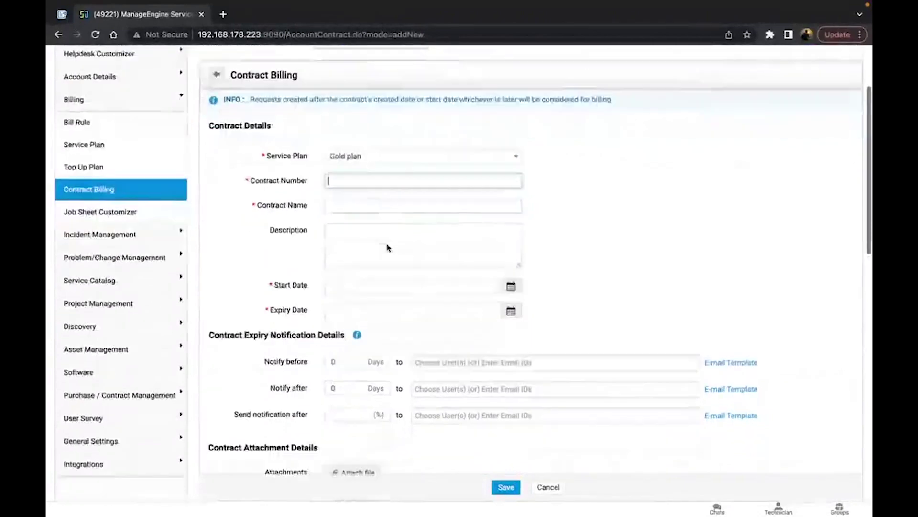
click(369, 192)
click(379, 231)
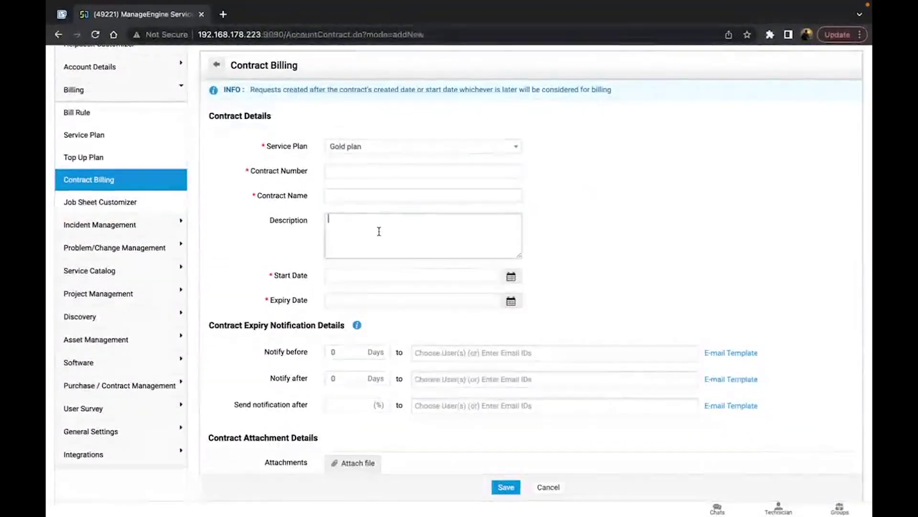
Examine the contract's dates, expiry notifications, attachments, billing details, billing options and tax details, and return to the contract list without saving.
scroll(379, 232, down, 3)
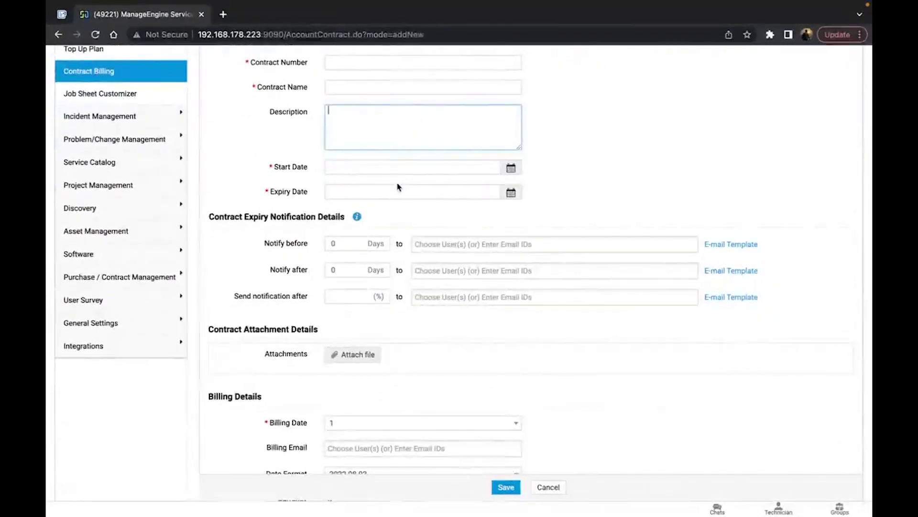
scroll(398, 186, down, 1)
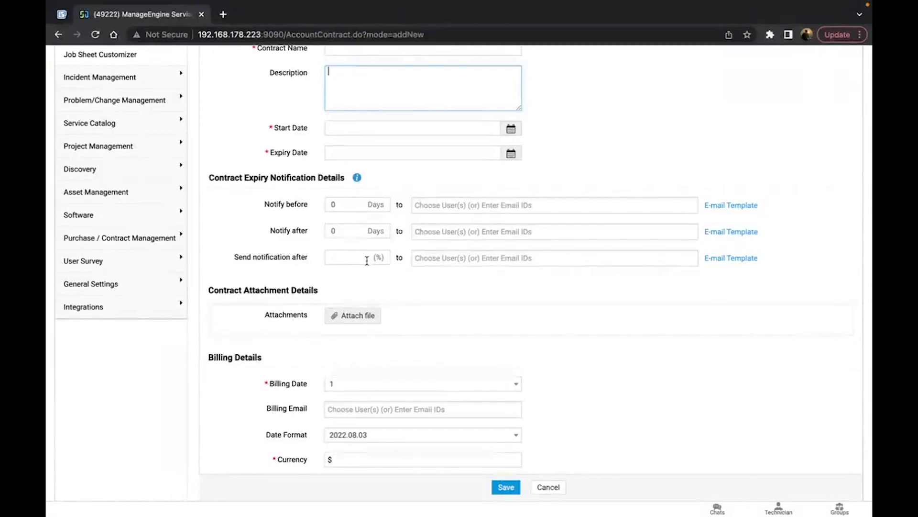
scroll(366, 261, down, 3)
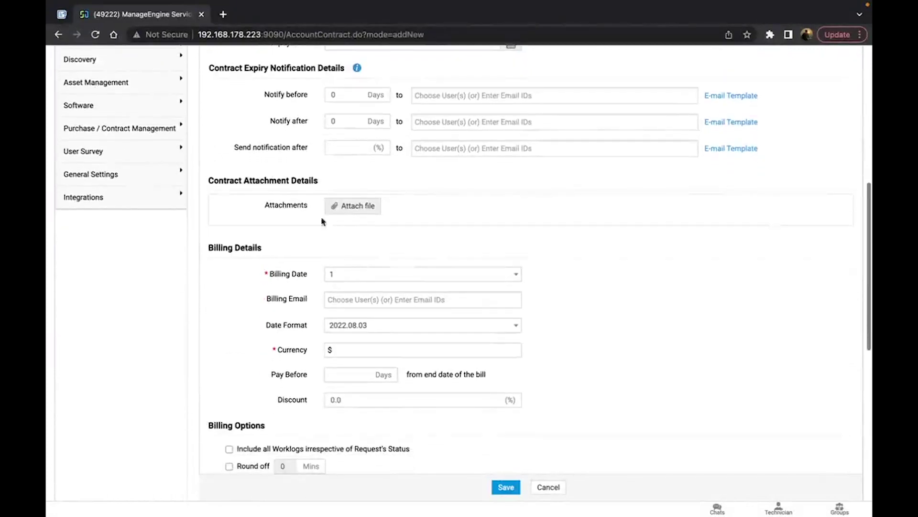
scroll(367, 237, down, 2)
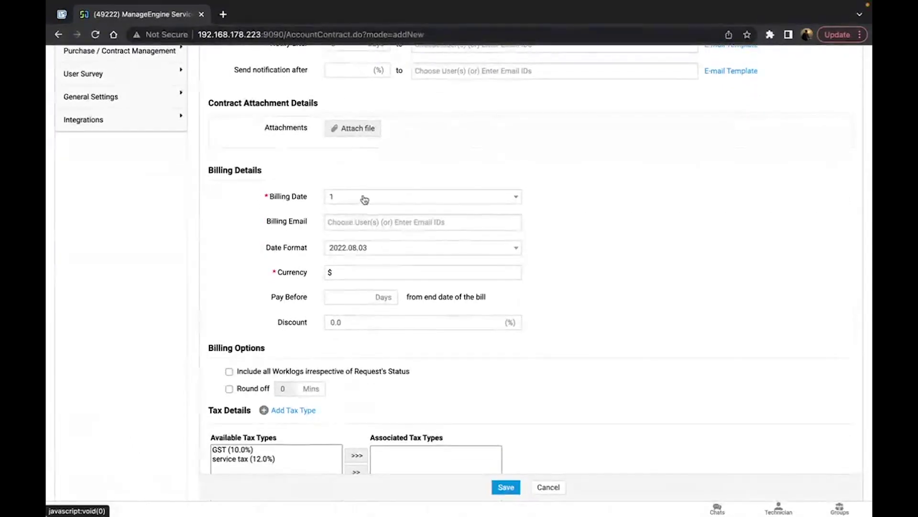
scroll(359, 291, down, 3)
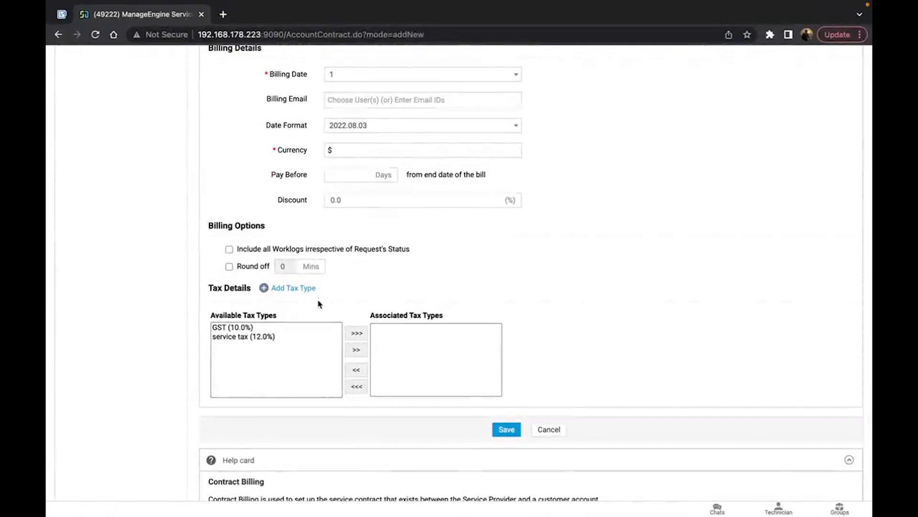
scroll(318, 308, down, 1)
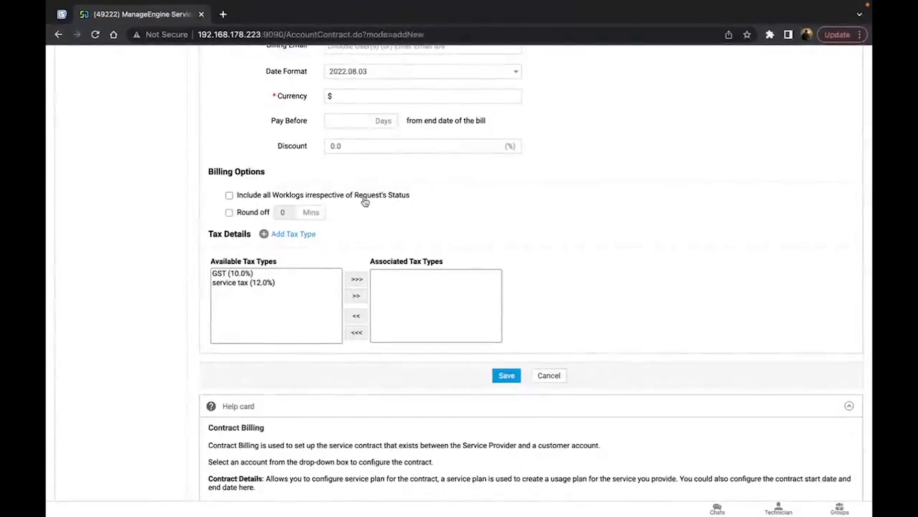
scroll(365, 199, up, 4)
scroll(365, 203, up, 10)
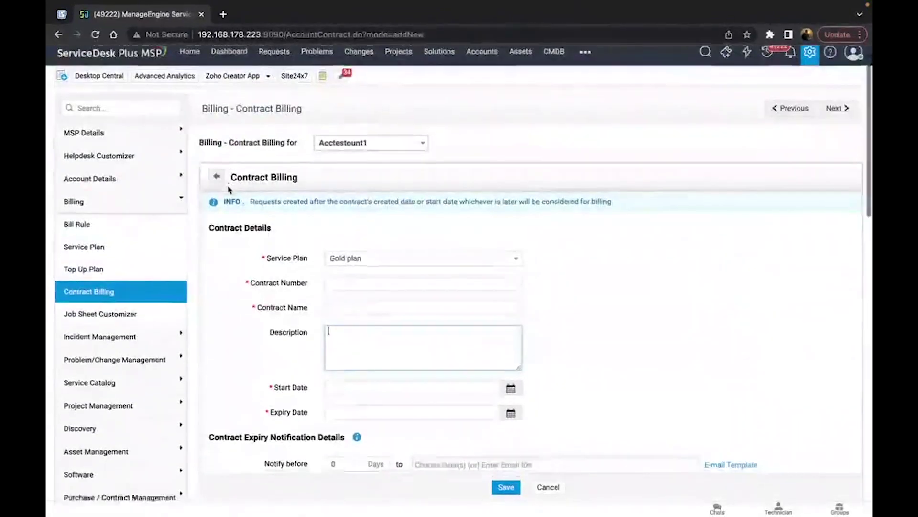
scroll(229, 188, down, 10)
scroll(263, 164, up, 10)
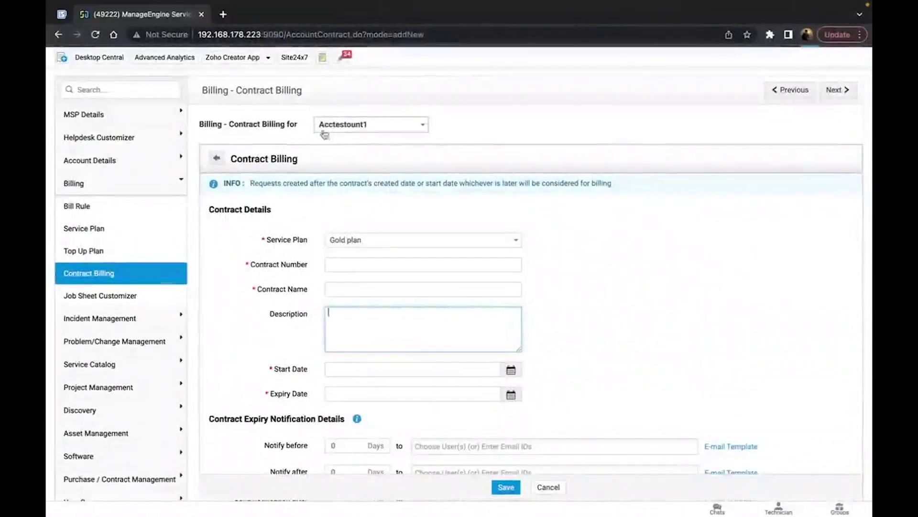
click(217, 158)
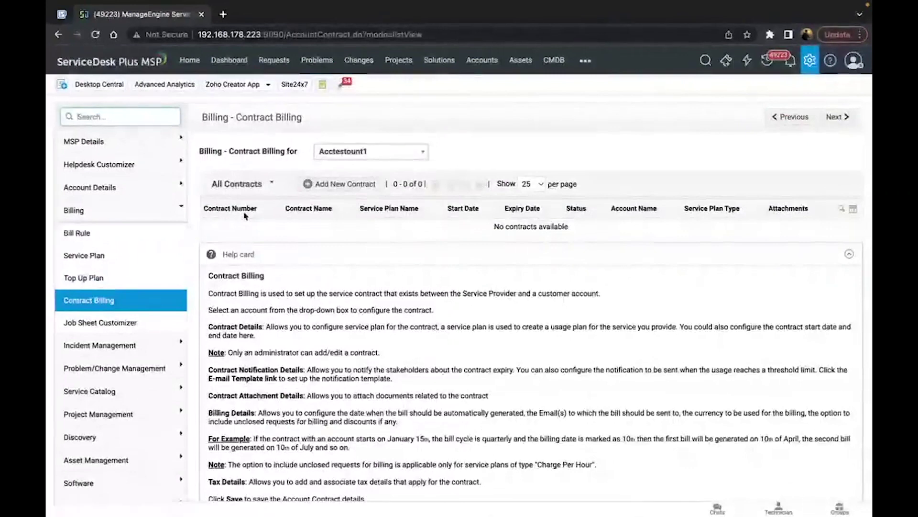
Show the requests of the State Grid account and open request 1133, "Network is slow", to view its contract and billable details.
click(281, 67)
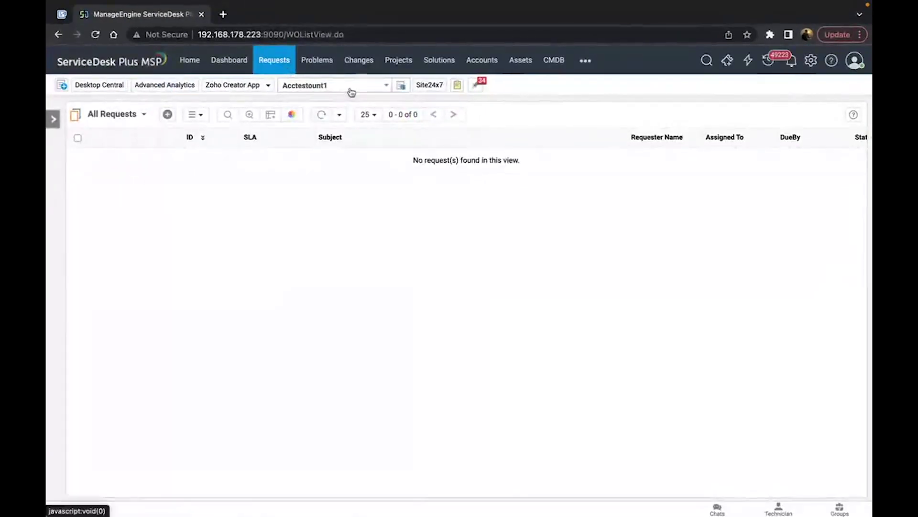
click(352, 92)
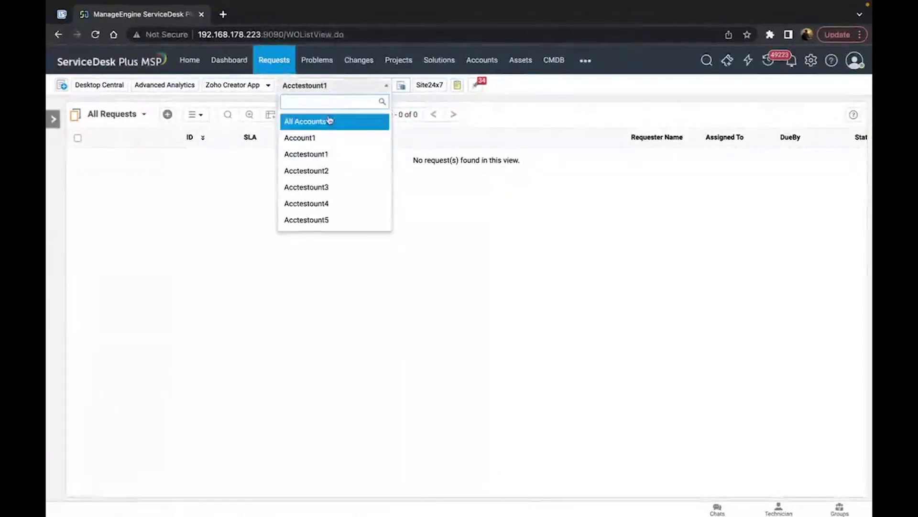
text(state)
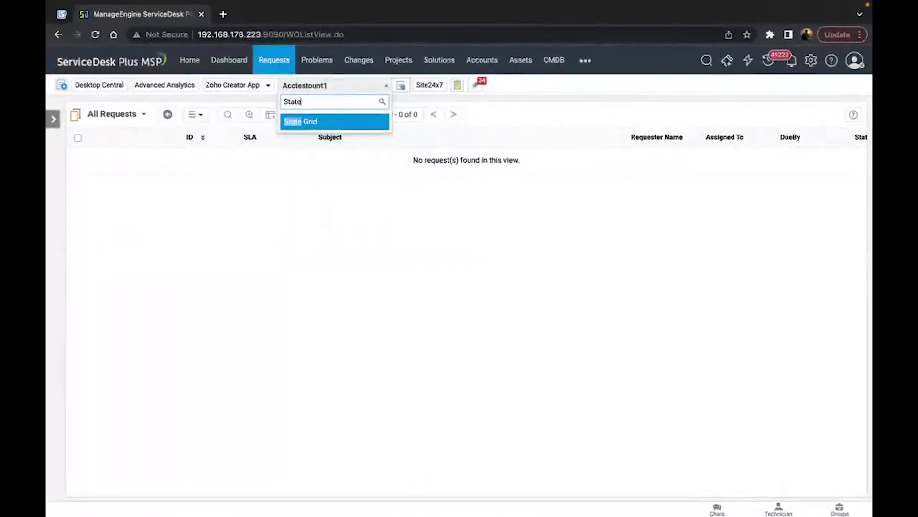
click(332, 122)
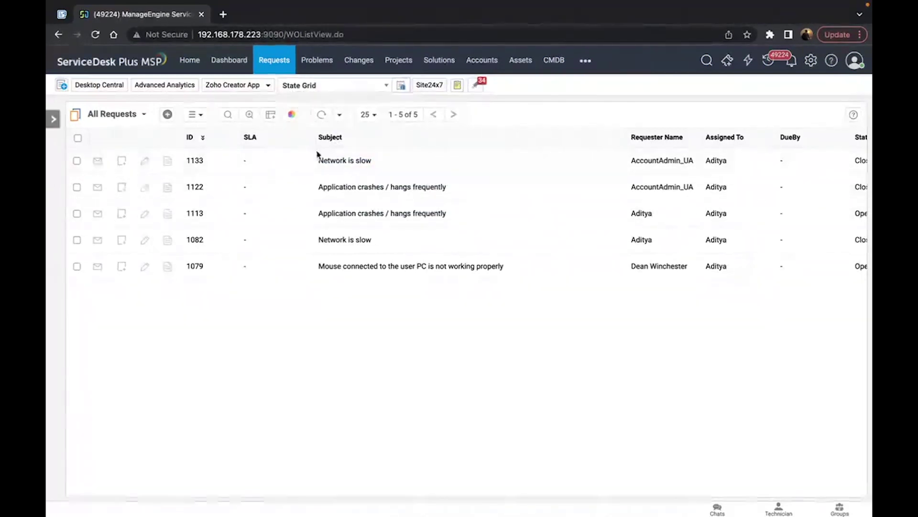
click(332, 162)
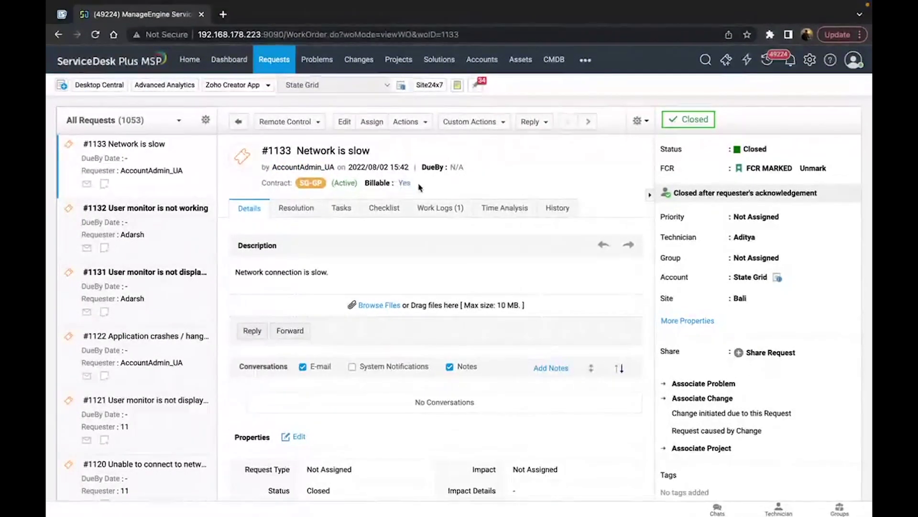
Examine the contract choices and worklog billing options for associating a contract with request 1133, and close without associating one.
click(311, 186)
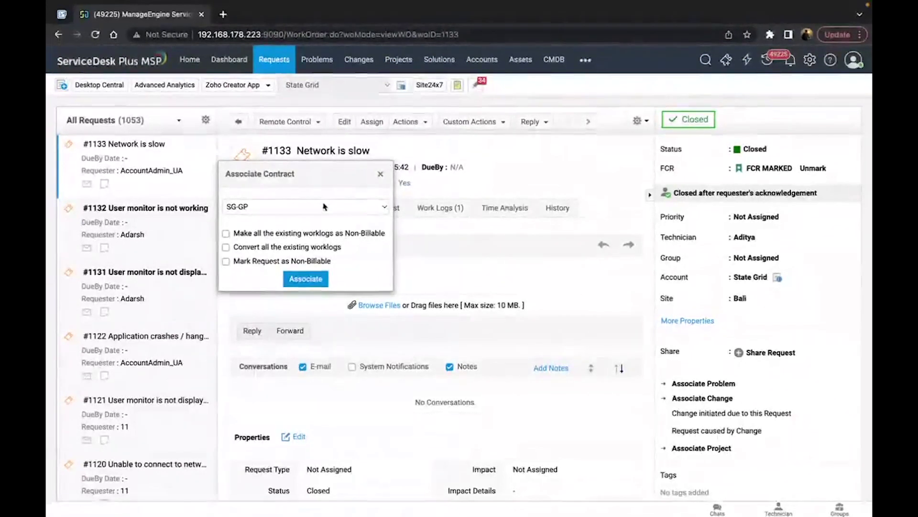
click(381, 174)
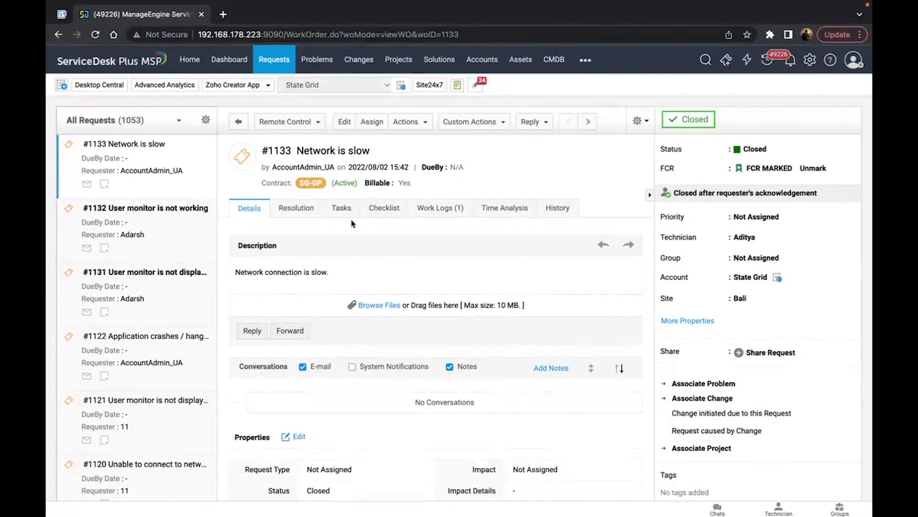
click(307, 187)
click(315, 207)
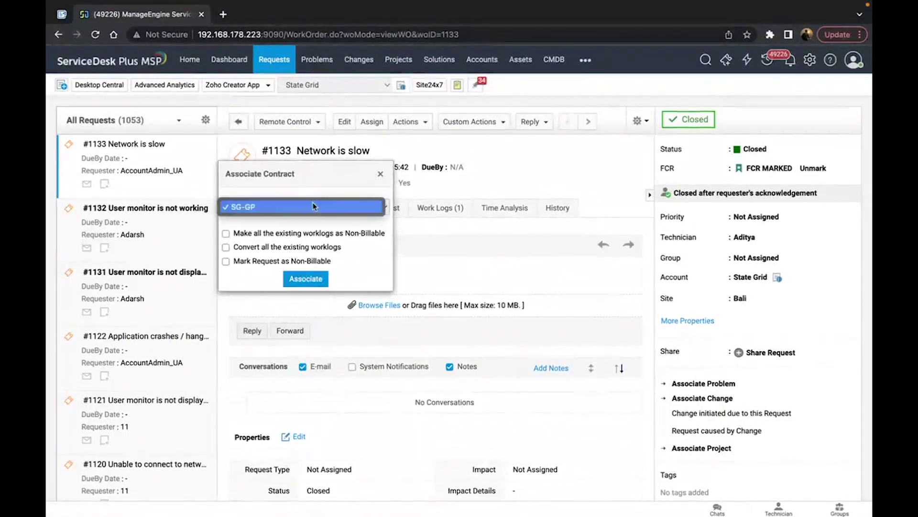
click(325, 228)
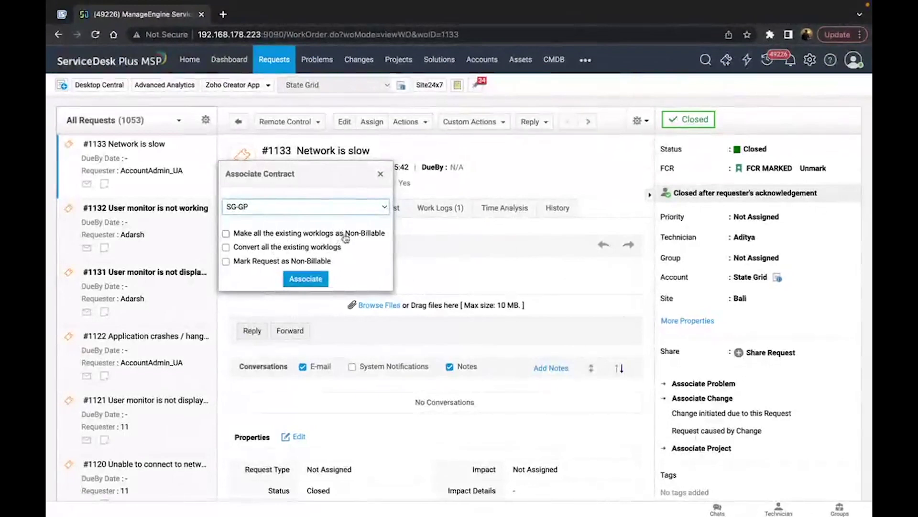
click(381, 175)
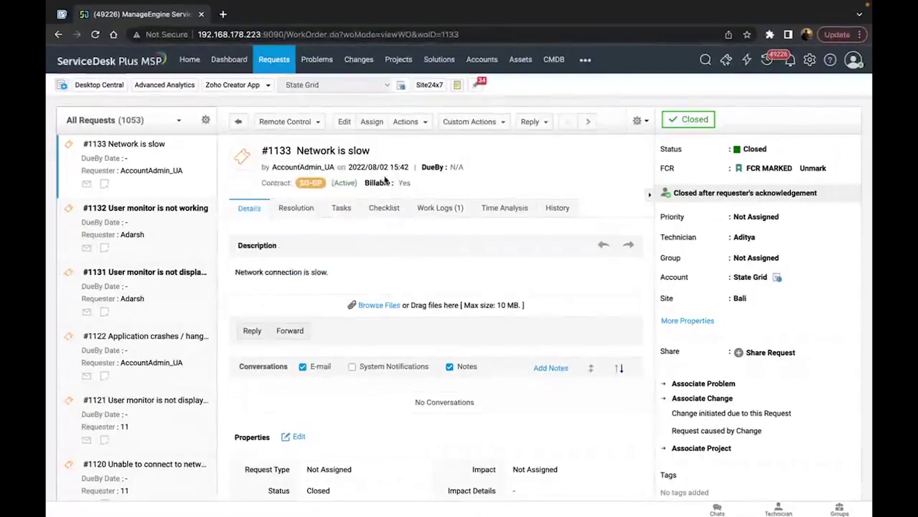
Check the status details of request 1133 and open its work logs.
scroll(399, 197, down, 1)
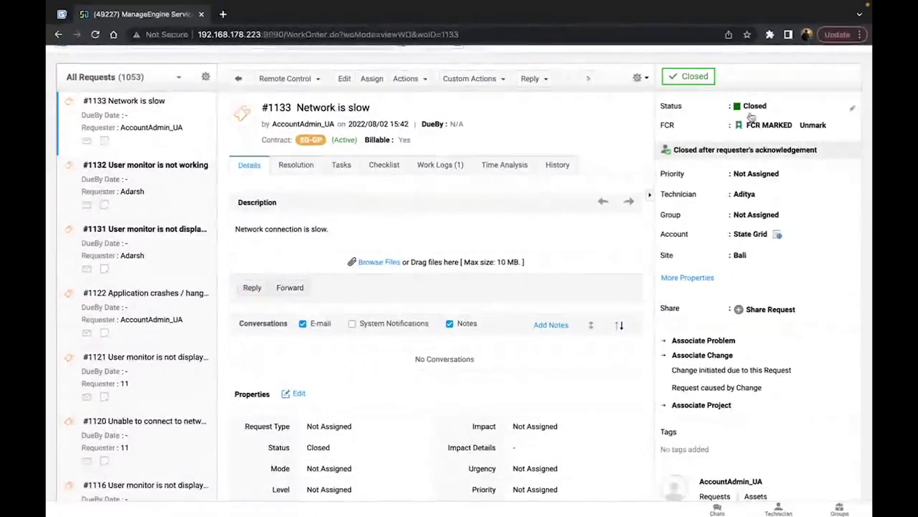
scroll(500, 201, up, 1)
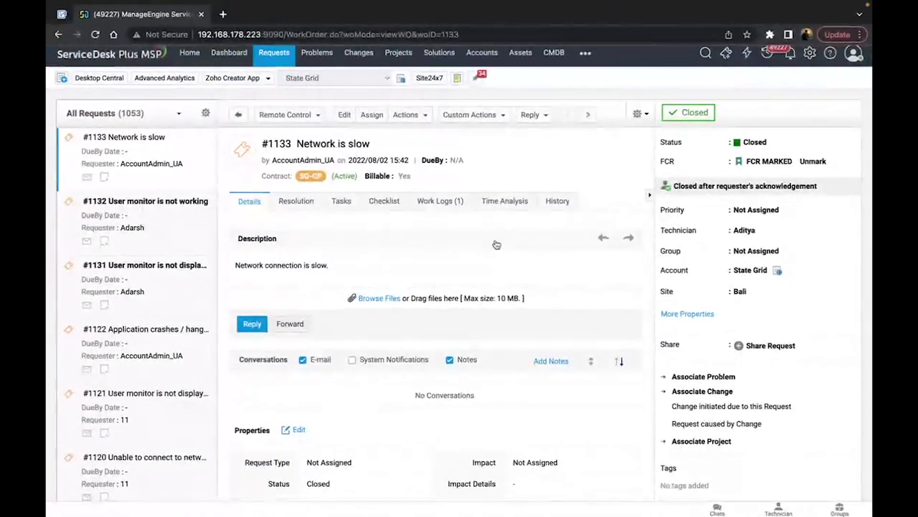
click(439, 203)
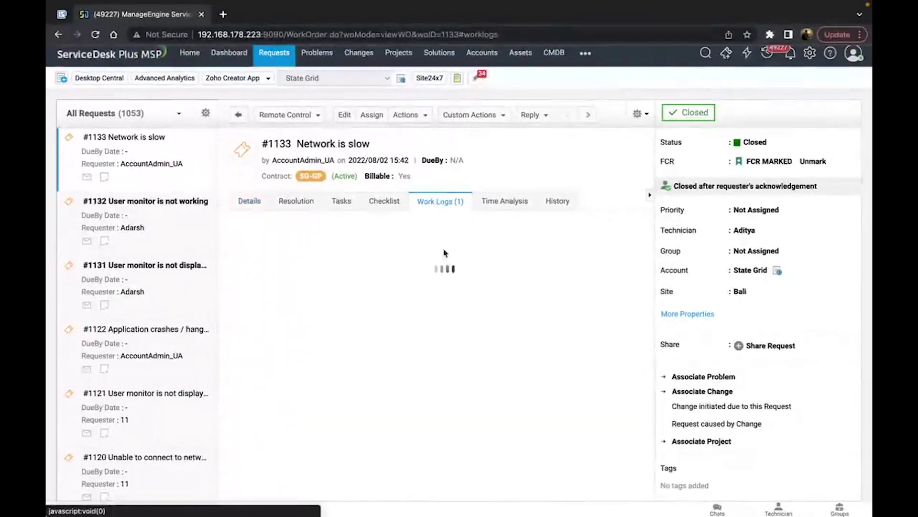
scroll(444, 252, down, 1)
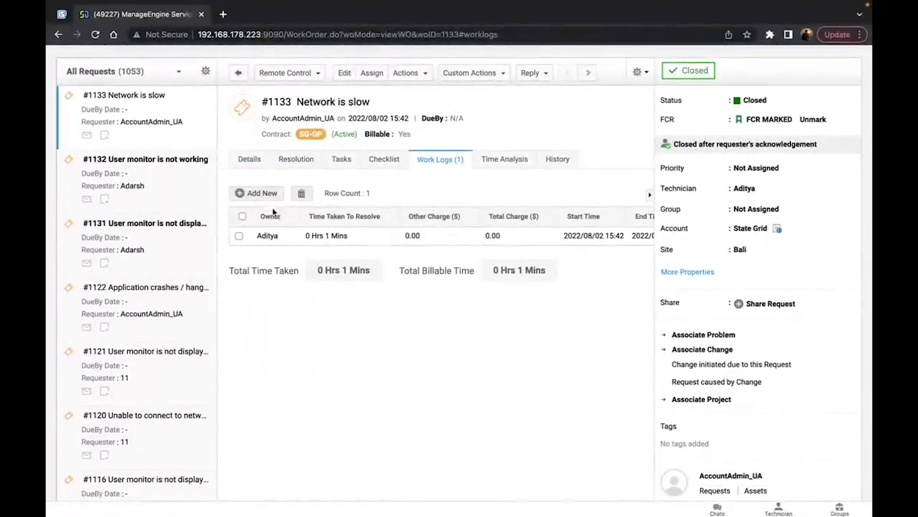
Add a billable work log under contract SG-GP to request 1133, keeping the default time and billing details, and review the work log totals.
click(265, 193)
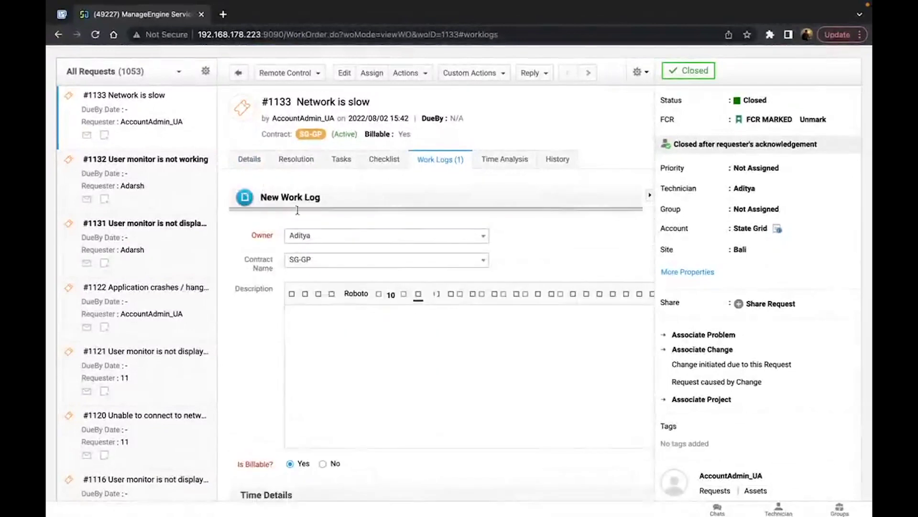
scroll(325, 261, down, 1)
scroll(325, 260, down, 2)
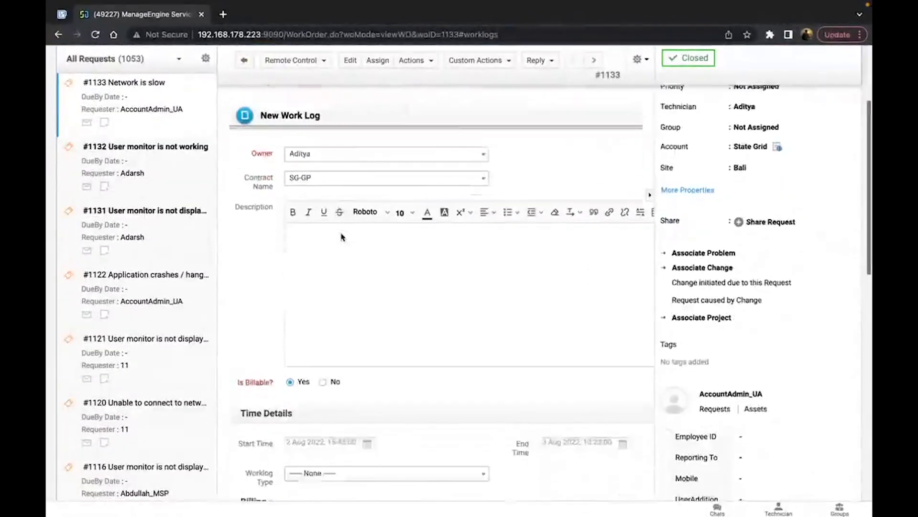
scroll(330, 225, down, 3)
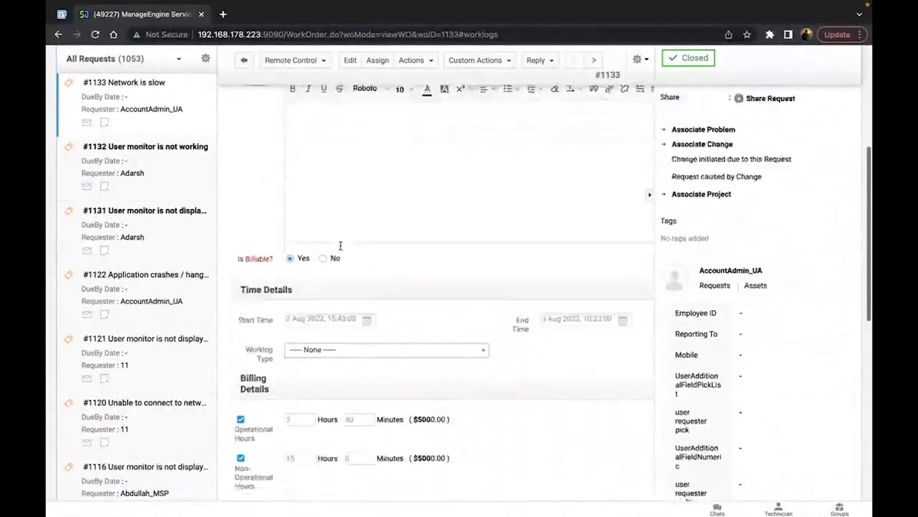
scroll(295, 219, down, 2)
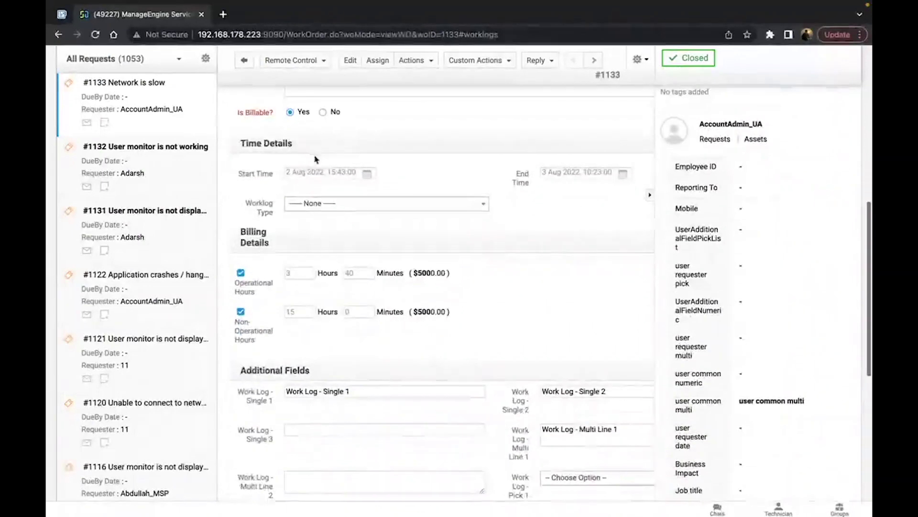
scroll(342, 312, down, 4)
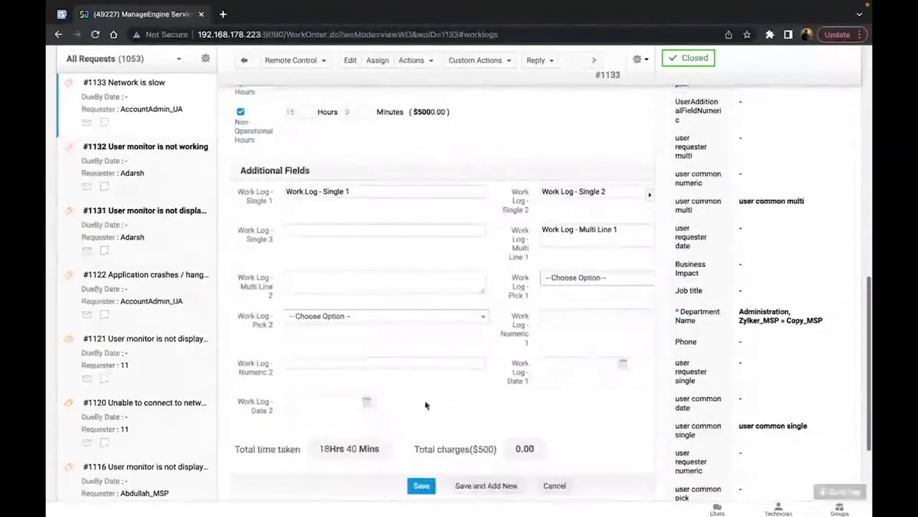
click(421, 486)
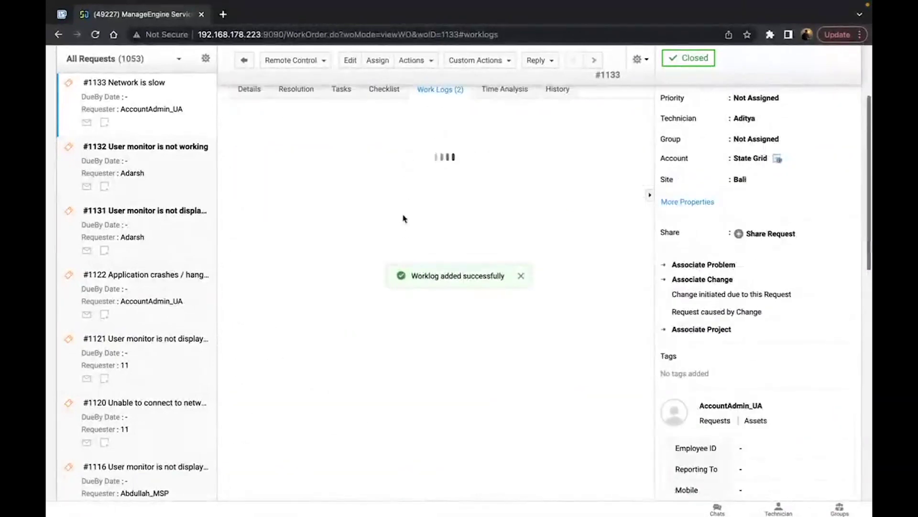
scroll(479, 263, up, 2)
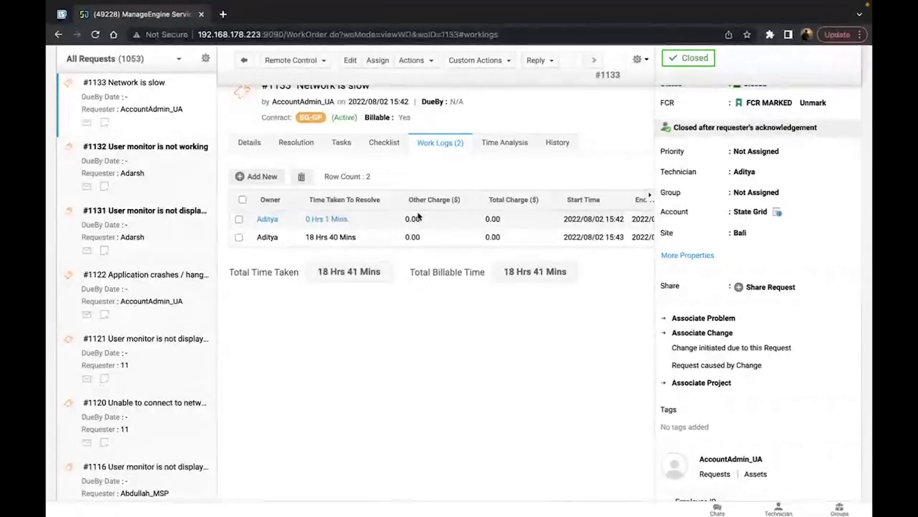
scroll(418, 216, up, 3)
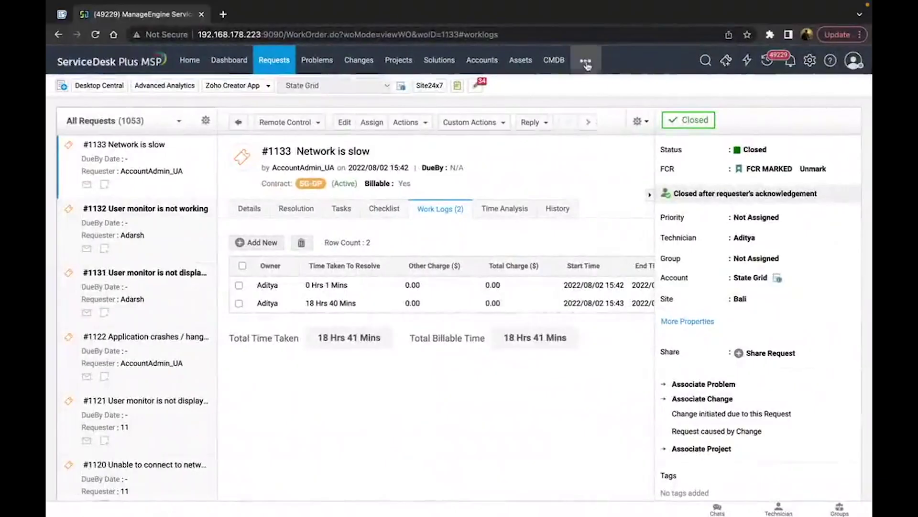
Open Billing, show the bills of the CITI Bank account, and start generating a new bill.
click(585, 60)
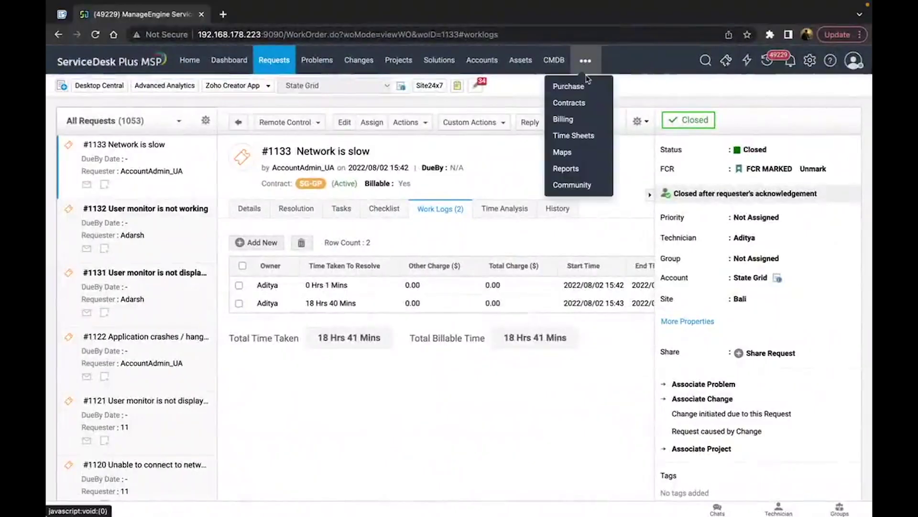
click(568, 118)
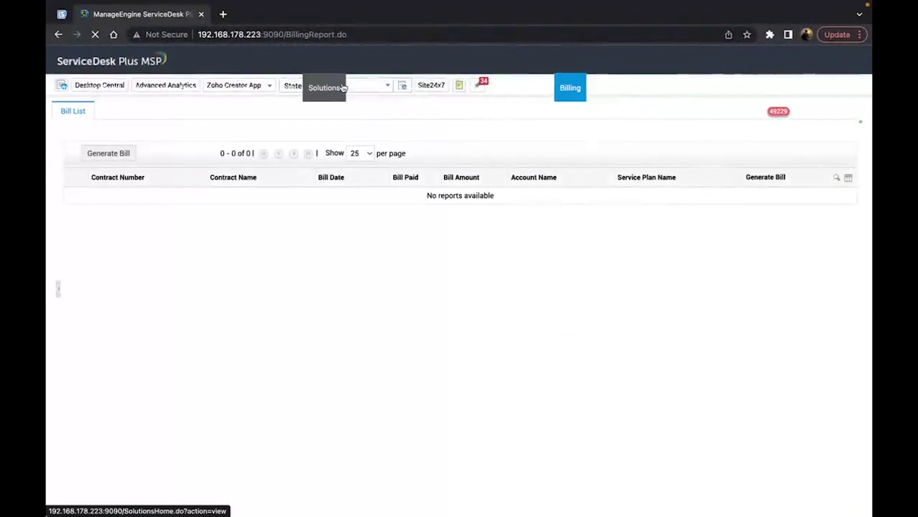
click(360, 88)
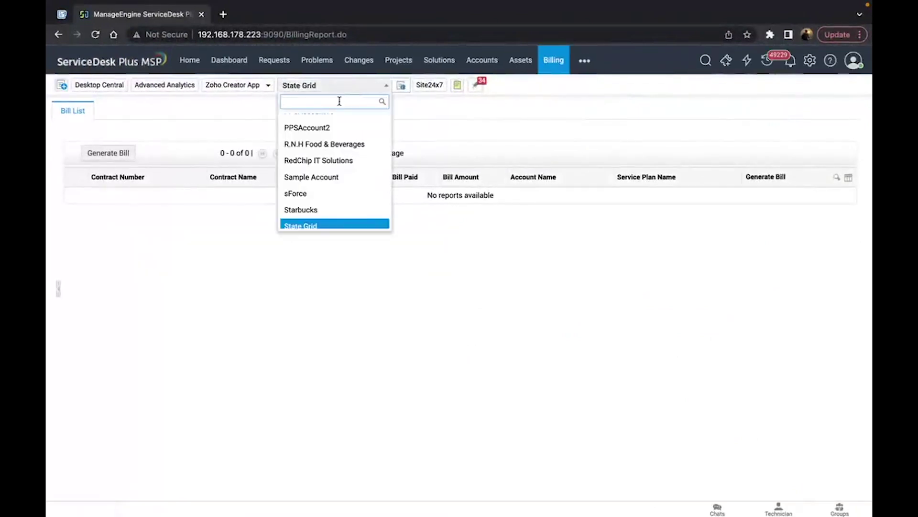
text(citi)
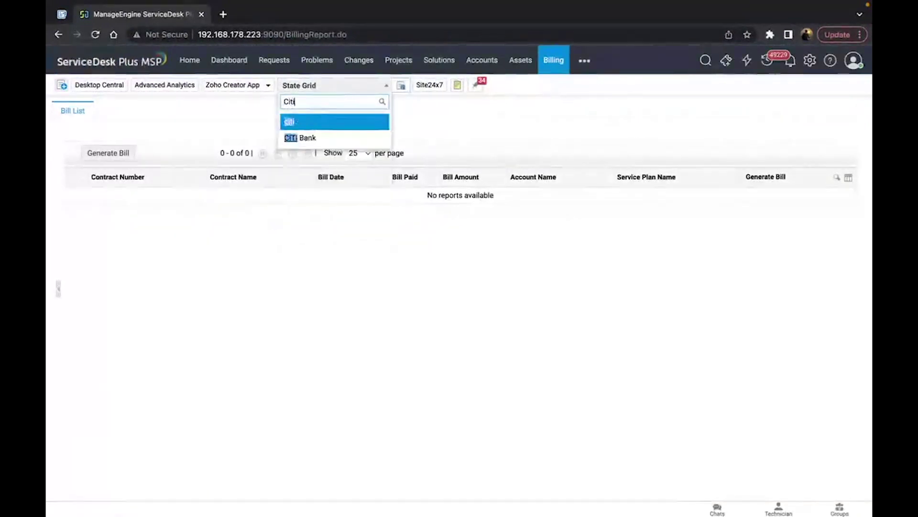
click(311, 137)
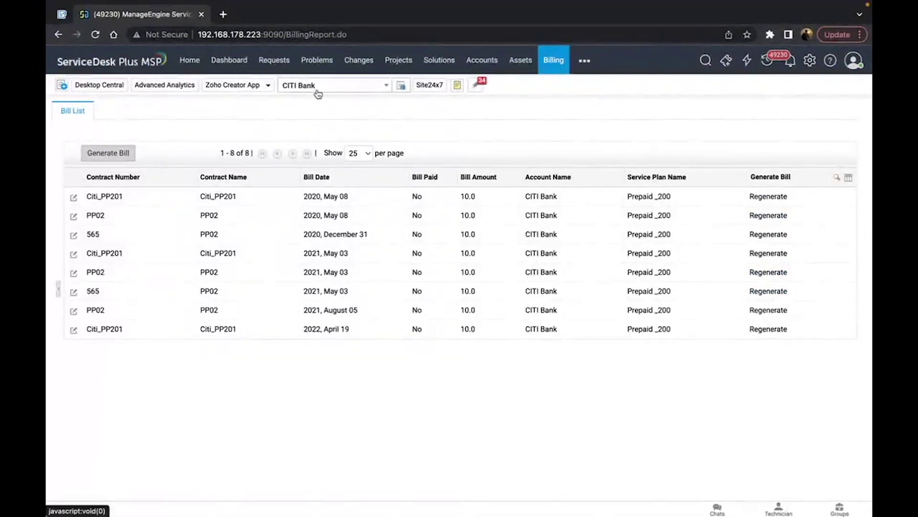
click(121, 153)
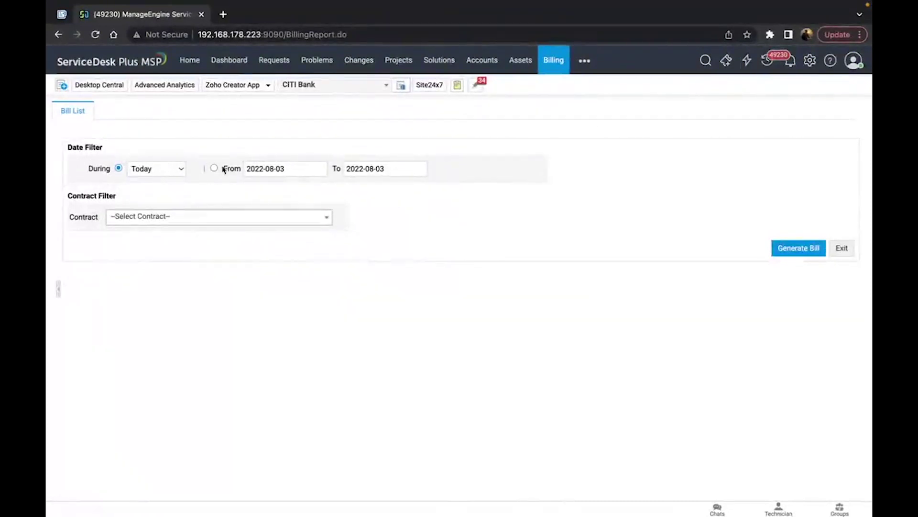
click(311, 170)
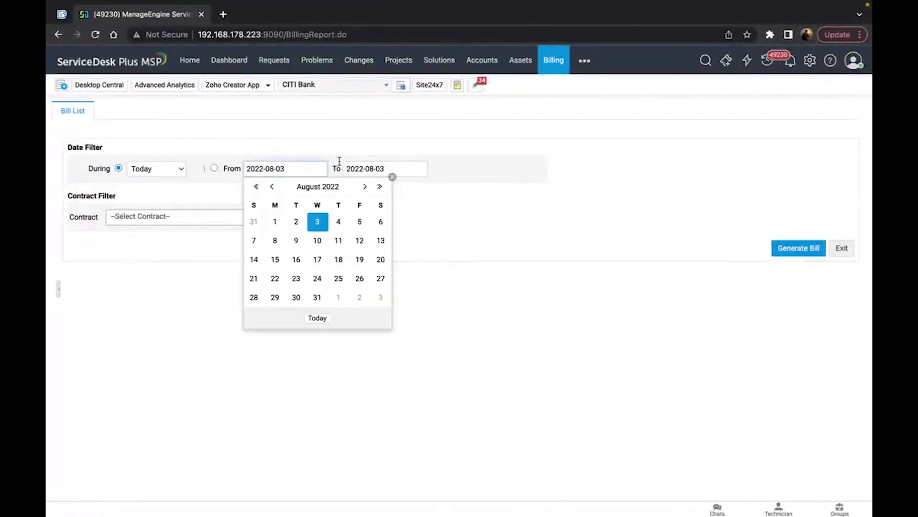
click(257, 186)
click(256, 186)
click(257, 186)
click(379, 186)
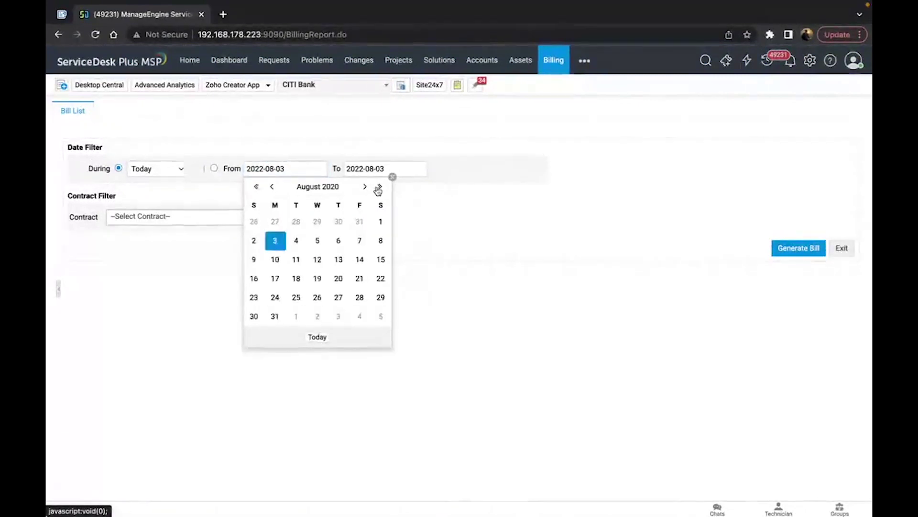
click(393, 178)
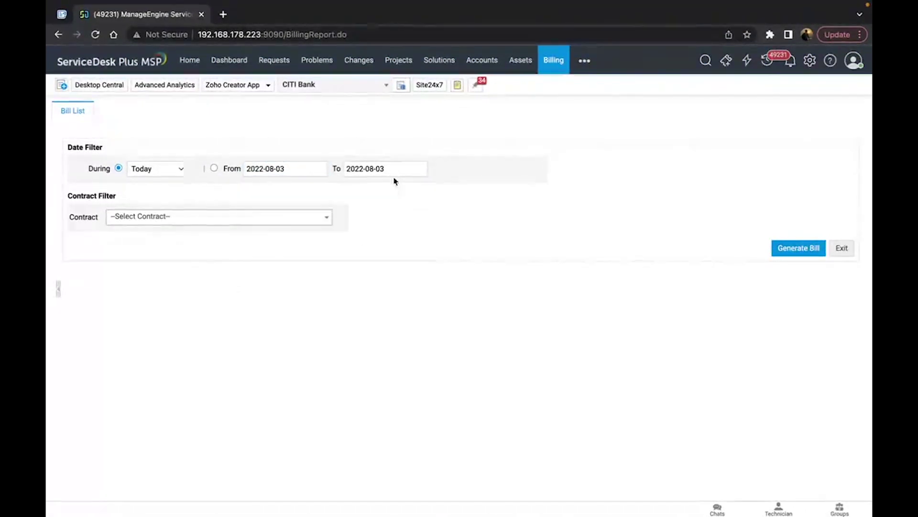
Generate today's bill for the contract Citi_PP201 and review its charge details, unit details and export options.
click(185, 218)
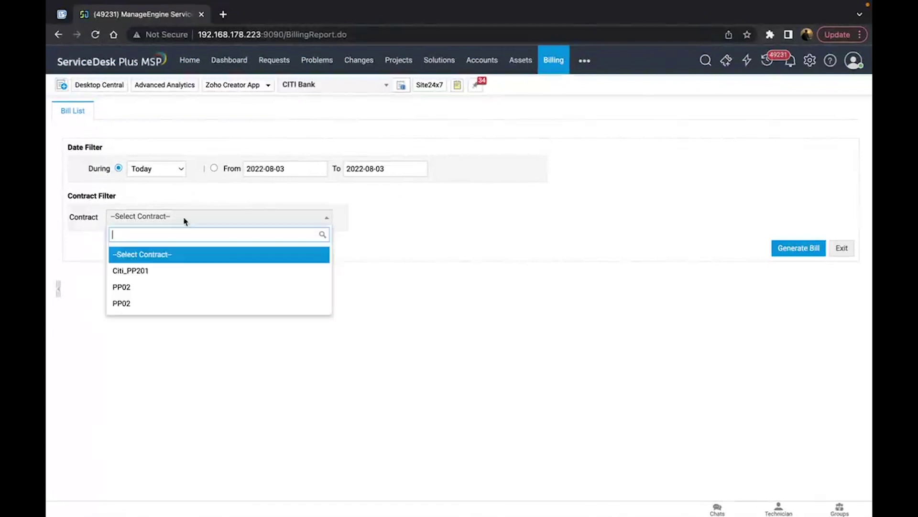
click(205, 270)
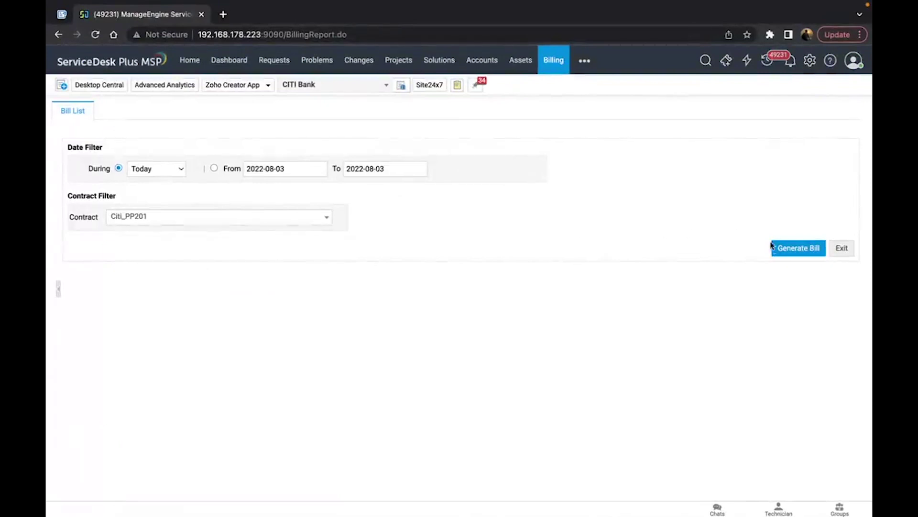
click(786, 251)
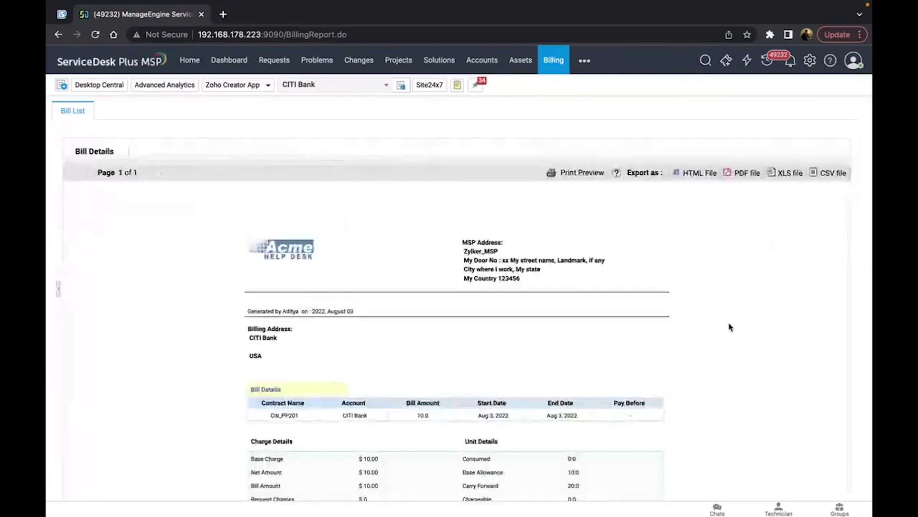
scroll(656, 359, down, 3)
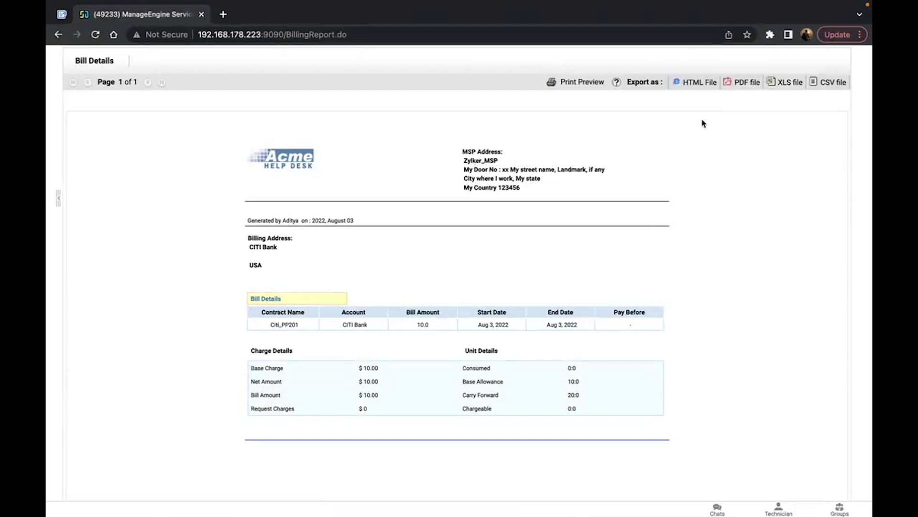
scroll(541, 190, up, 2)
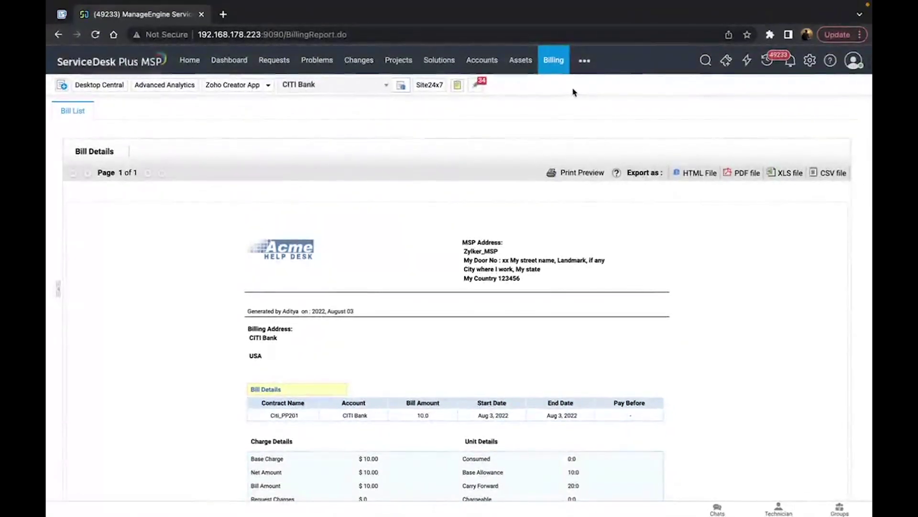
Open the request "Issue with my telephony system" from the CITI Bank account's request list.
click(284, 65)
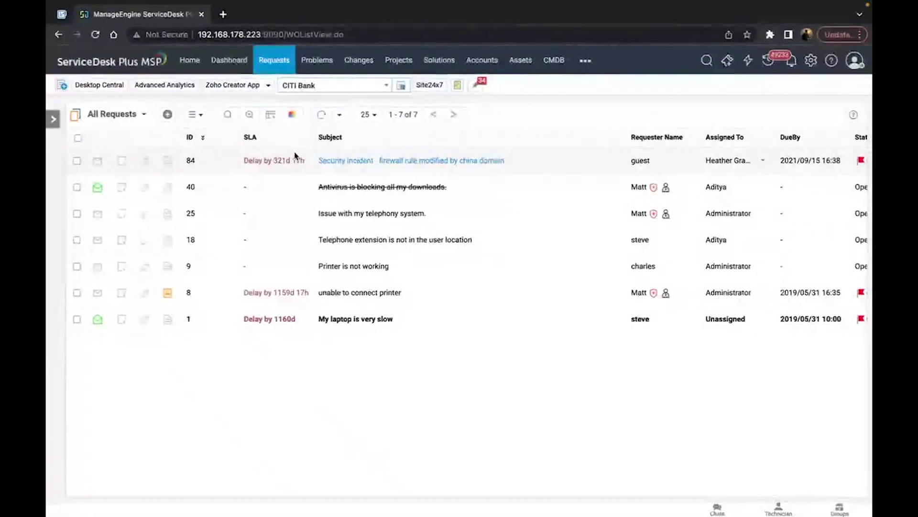
mouse_move(341, 167)
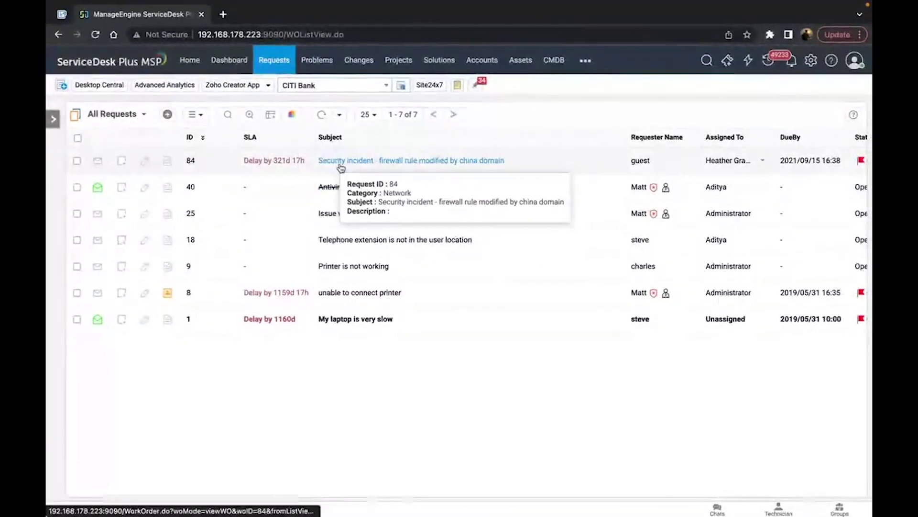
mouse_move(337, 196)
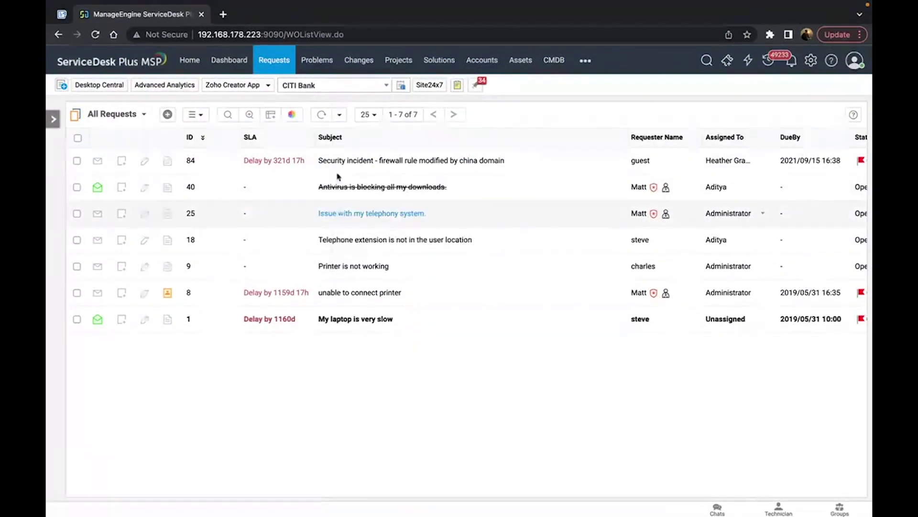
click(334, 87)
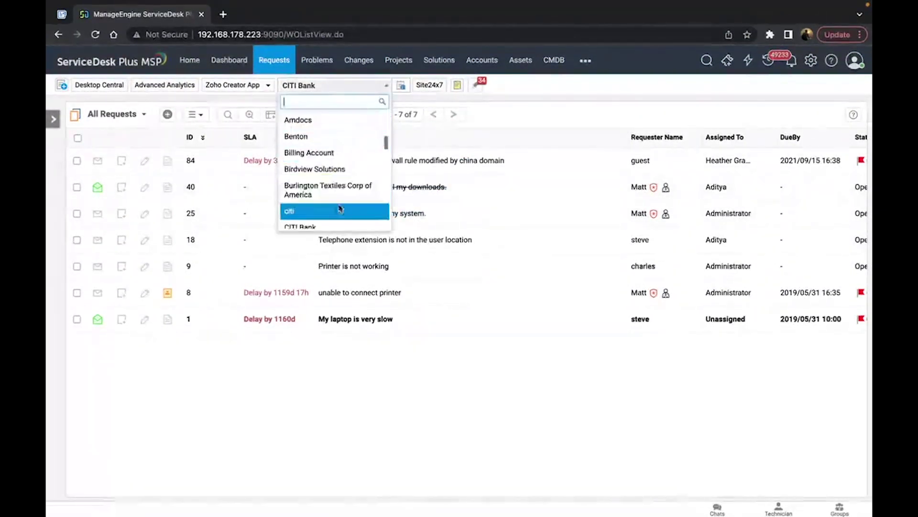
click(399, 217)
click(398, 217)
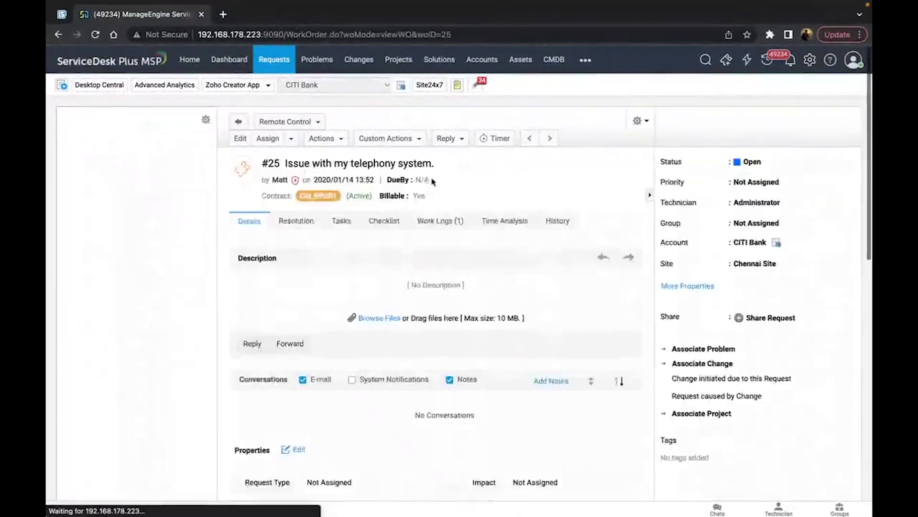
Close request 25, marking it as First Call Resolution and the resolution as acknowledged by the requester.
click(752, 162)
scroll(764, 213, up, 1)
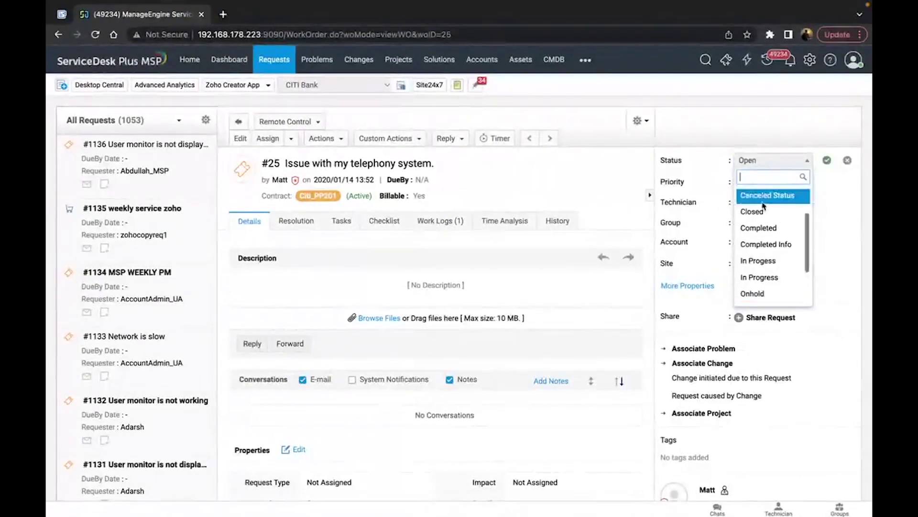
click(764, 213)
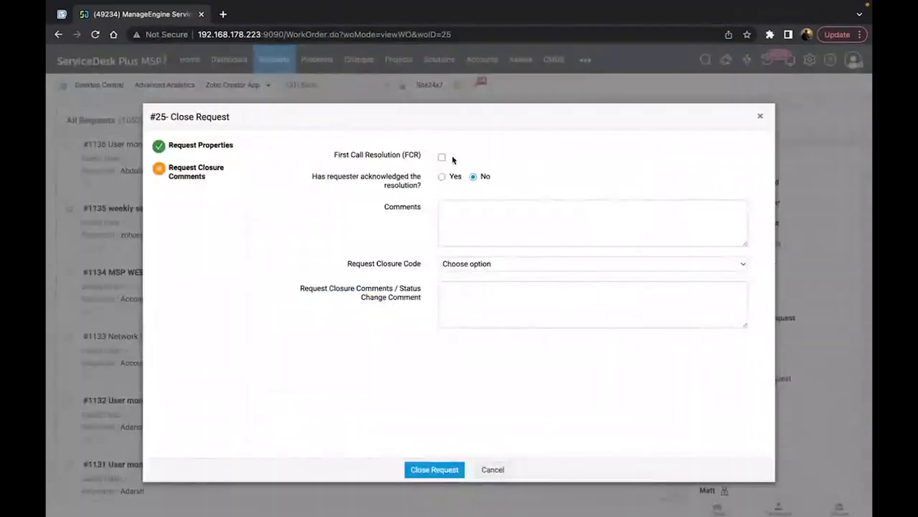
click(442, 158)
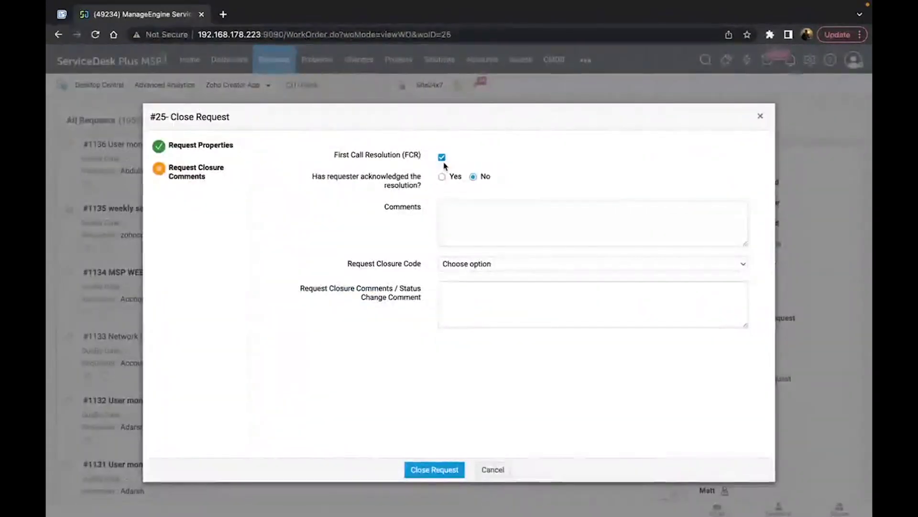
click(442, 177)
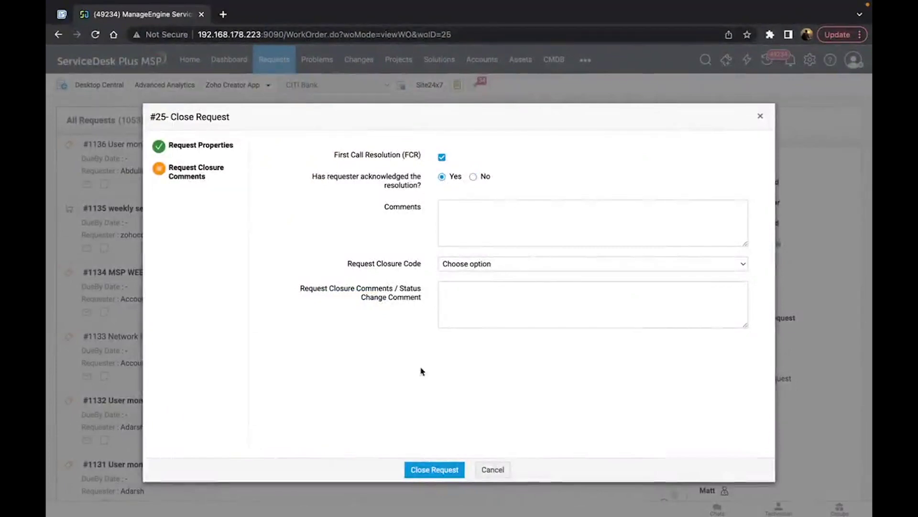
click(442, 472)
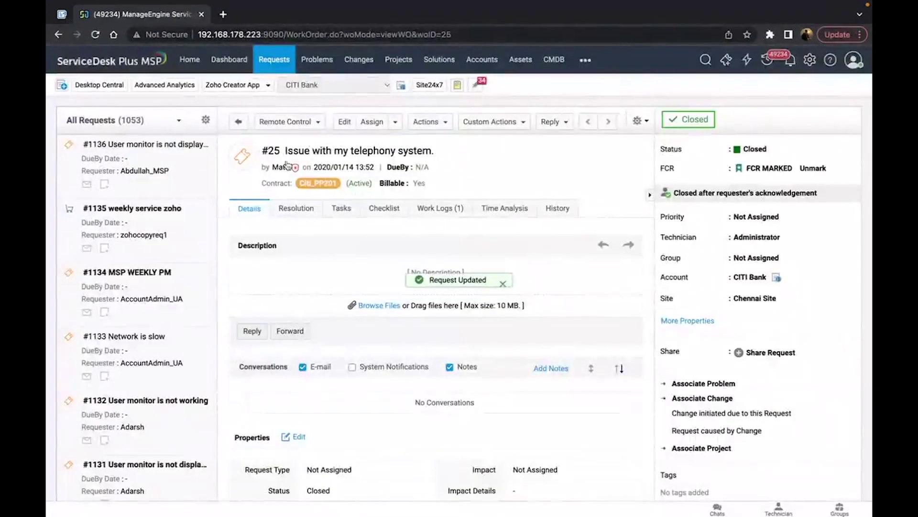
Open the print job sheet of request 25 and review its invoice, work log and customer acceptance sections.
scroll(339, 240, down, 1)
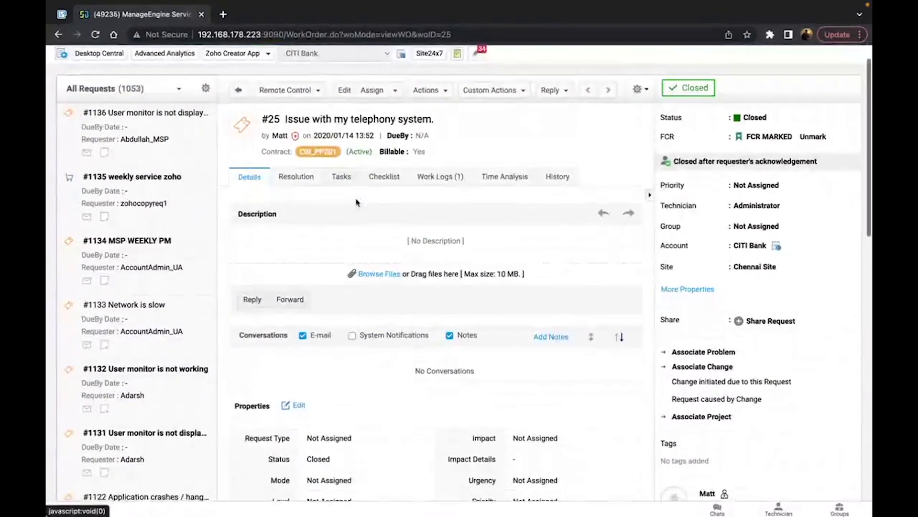
scroll(351, 269, up, 1)
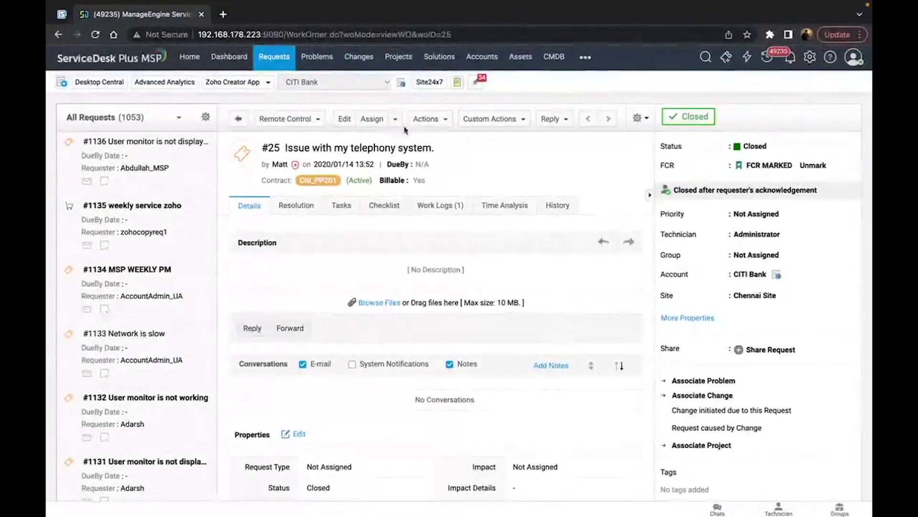
click(428, 120)
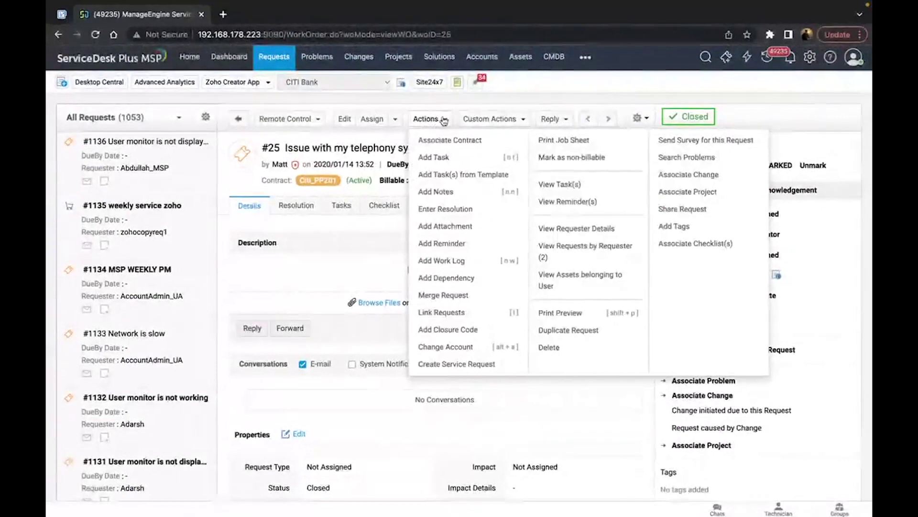
click(566, 141)
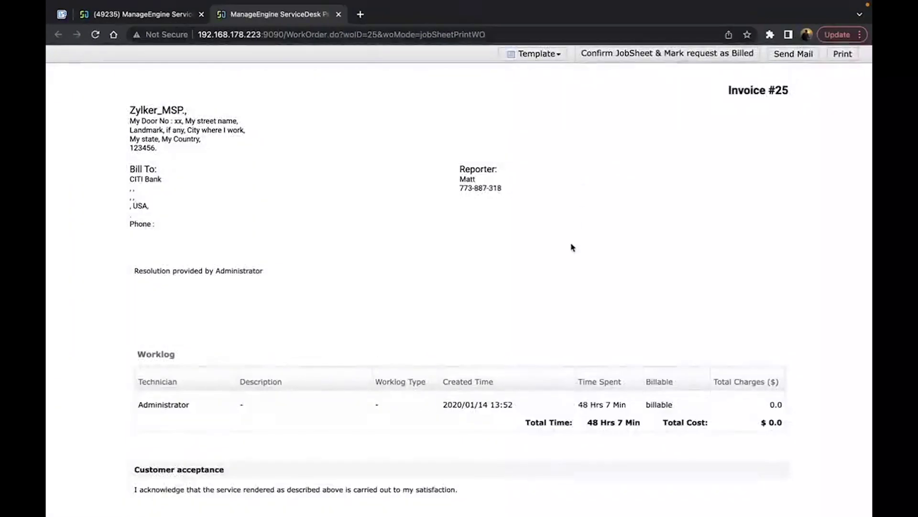
scroll(569, 266, down, 2)
scroll(569, 266, up, 2)
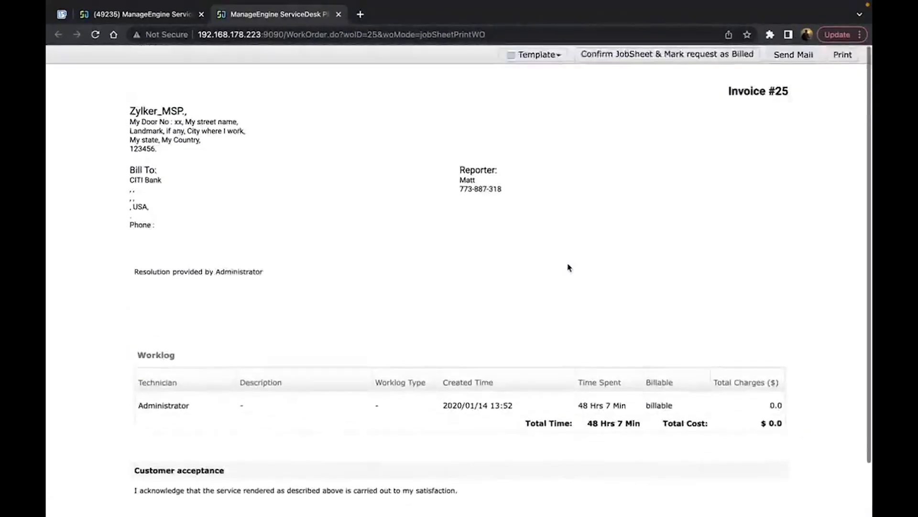